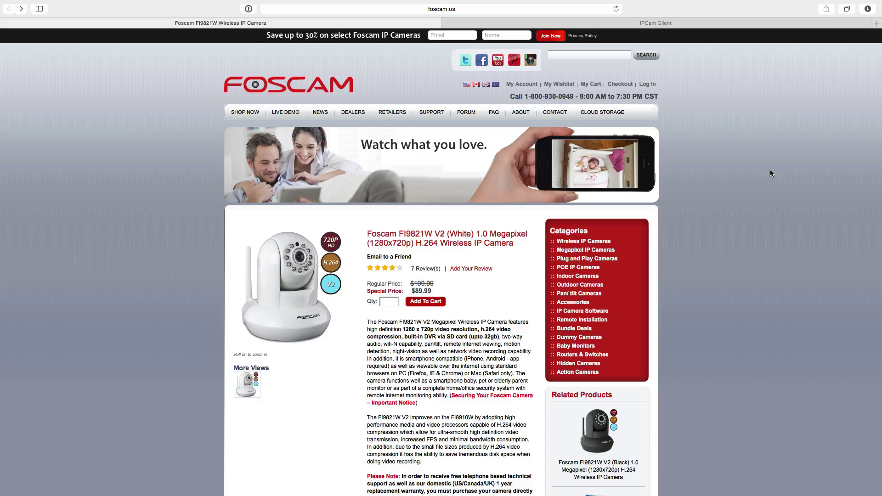
# Scroll down the FI9821W page to the Support section's IP Camera Tool downloads for Windows and Mac
pyautogui.scroll(-2, 518, 266)
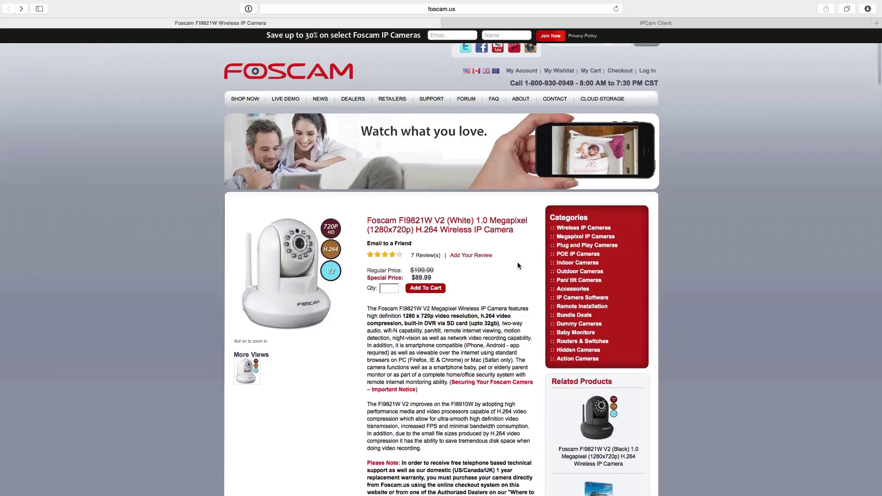
pyautogui.scroll(-10, 518, 266)
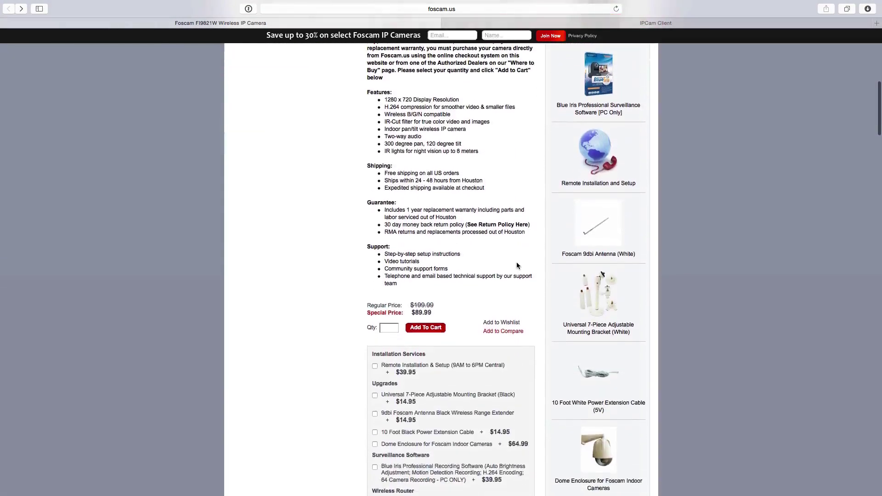
pyautogui.scroll(-10, 516, 263)
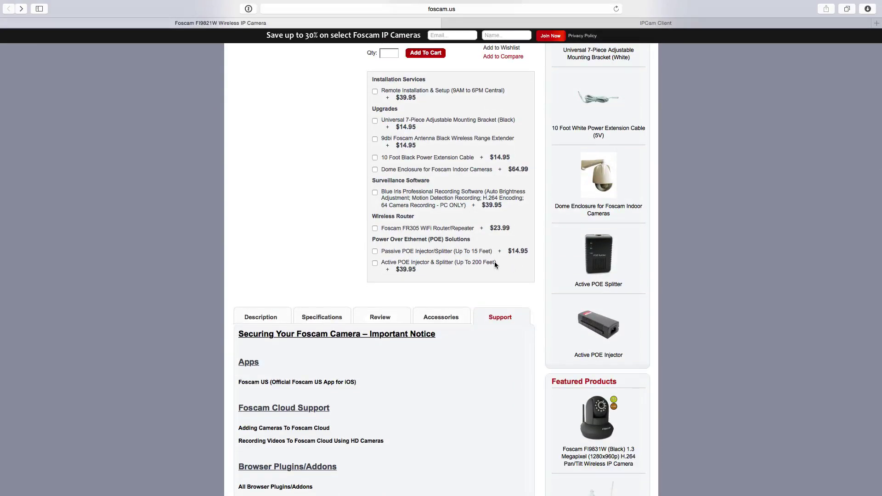
pyautogui.scroll(-5, 492, 264)
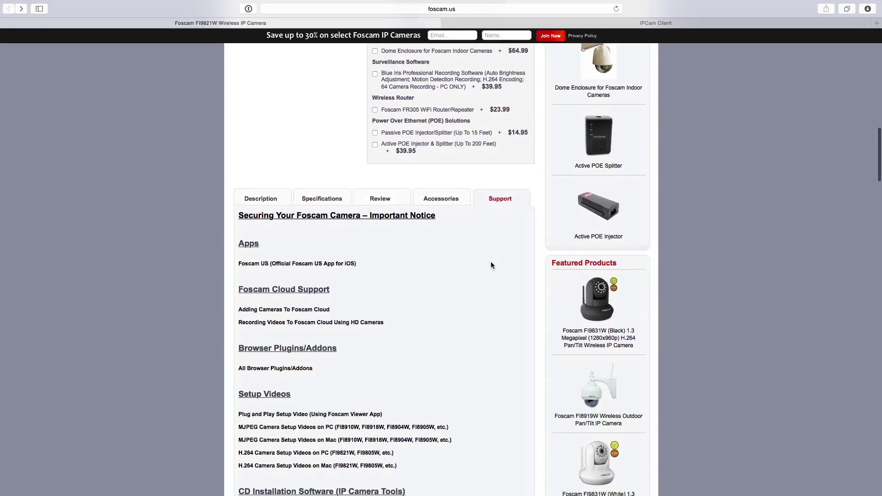
pyautogui.scroll(-5, 429, 274)
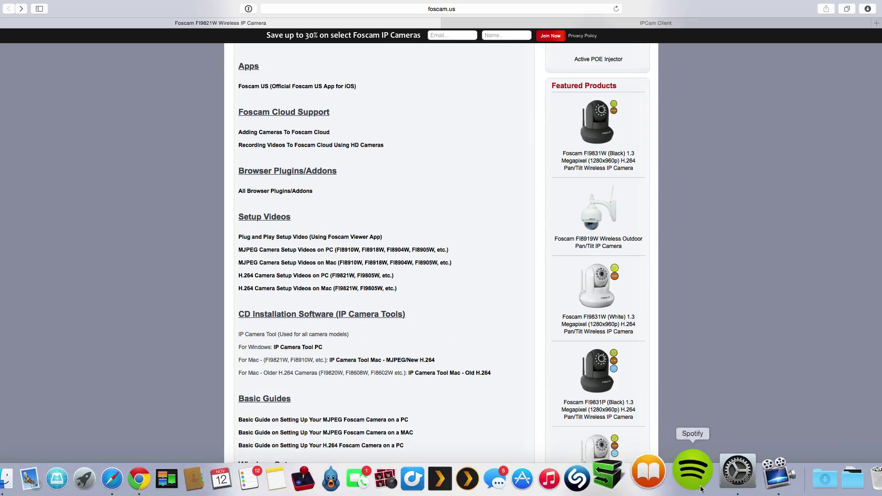
# Confirm Security & Privacy allows apps downloaded from Anywhere, unlocking it, then close System Preferences
pyautogui.click(714, 486)
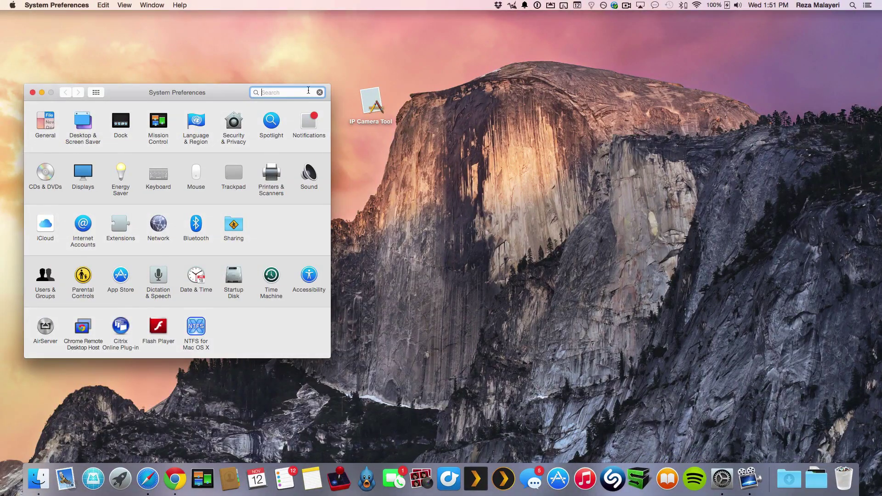
pyautogui.click(376, 108)
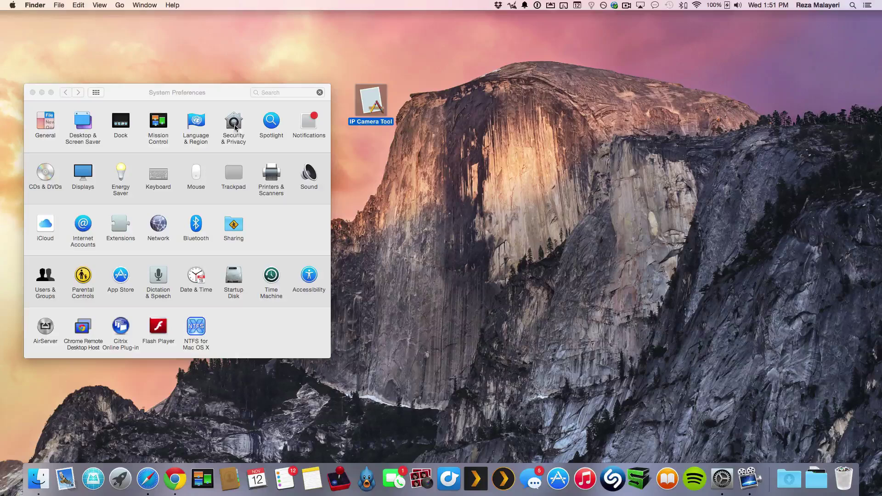
pyautogui.click(235, 126)
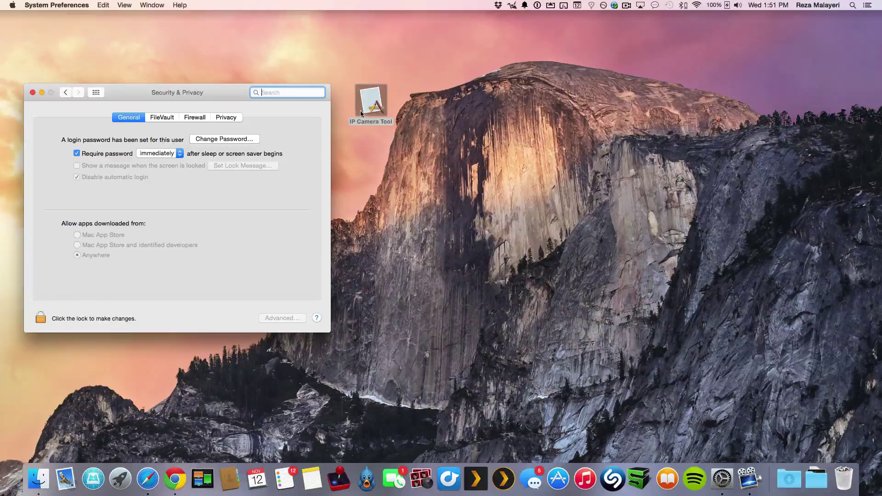
pyautogui.click(46, 319)
pyautogui.click(32, 92)
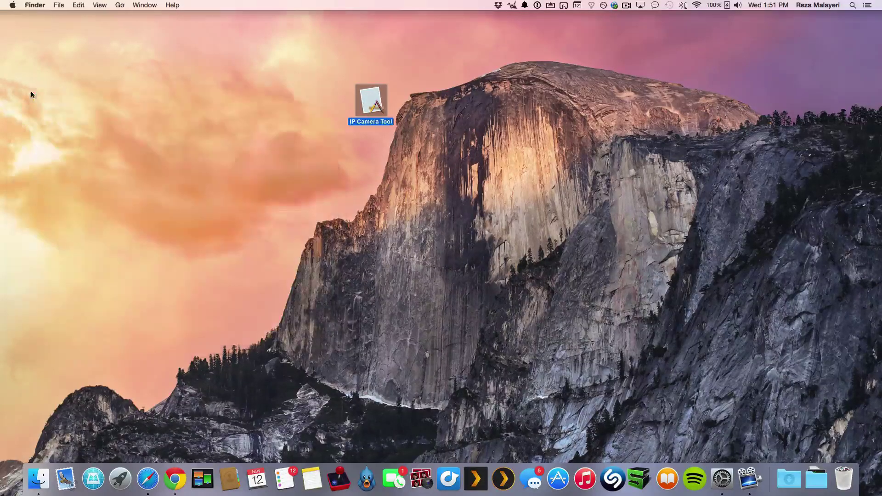
# Launch IP Camera Tool and open the FI9821W camera at 10.0.1.122 in Safari
pyautogui.doubleClick(370, 106)
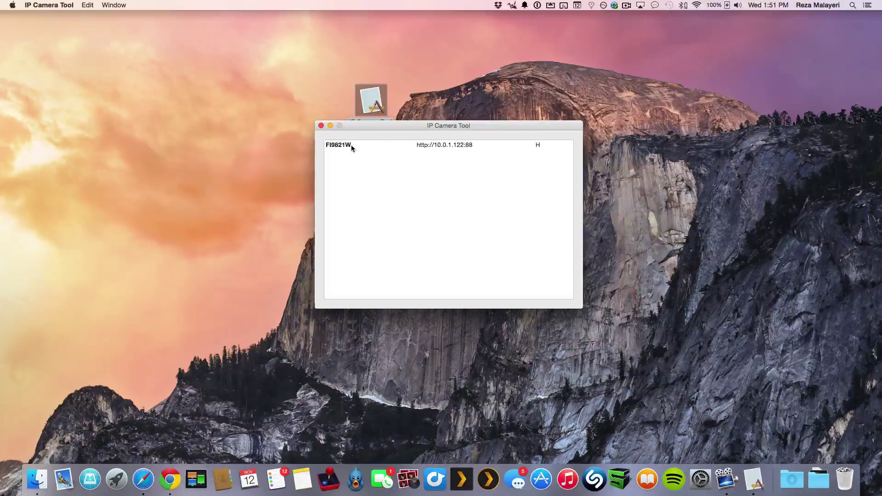
pyautogui.click(352, 147)
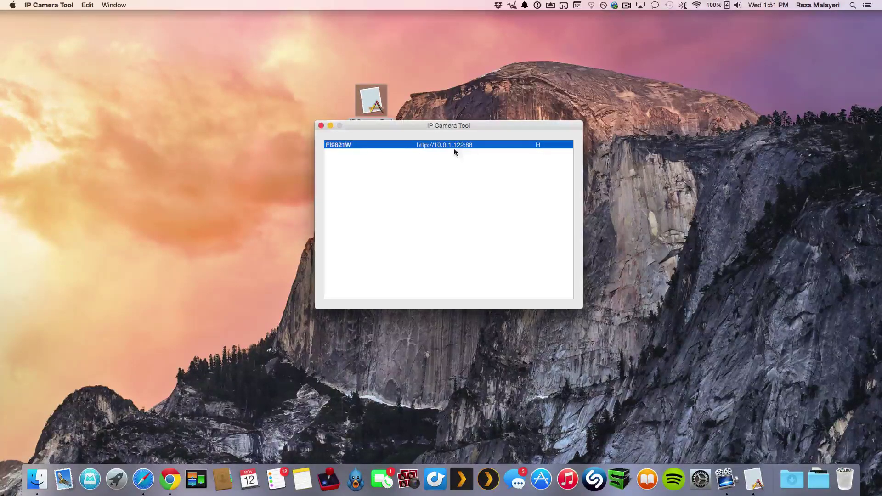
pyautogui.doubleClick(386, 146)
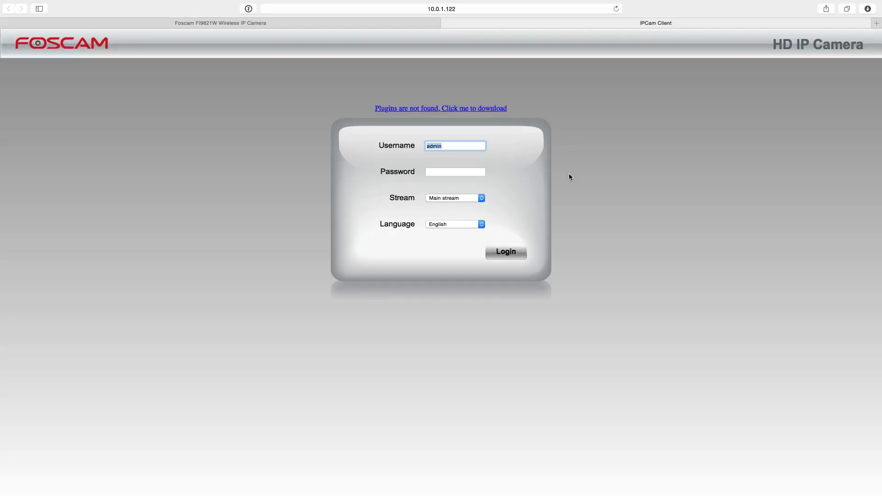
# Log in with the default admin account and acknowledge the alert to change credentials
pyautogui.press('Return')
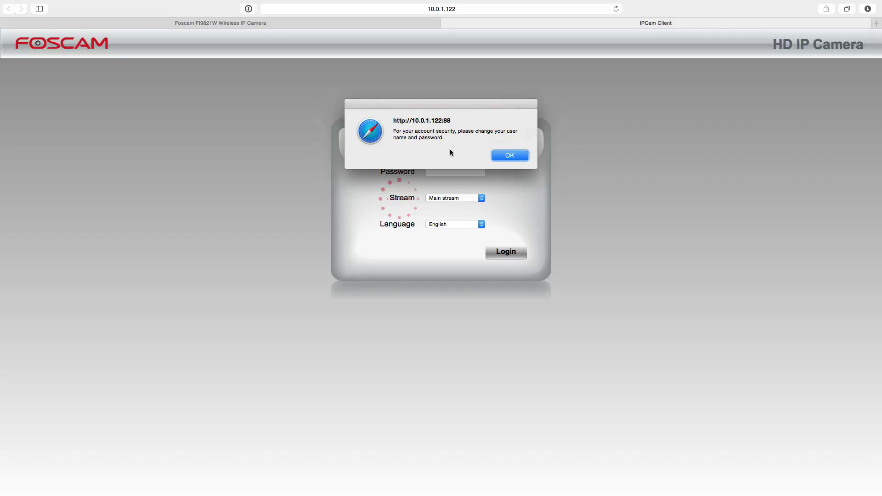
pyautogui.click(513, 156)
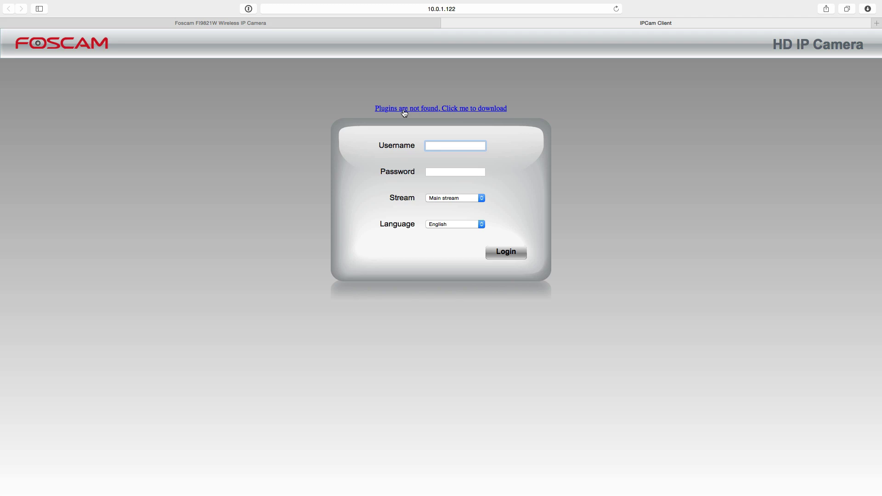
# Download the missing browser plugins and open plugins.pkg from the Downloads list
pyautogui.click(443, 110)
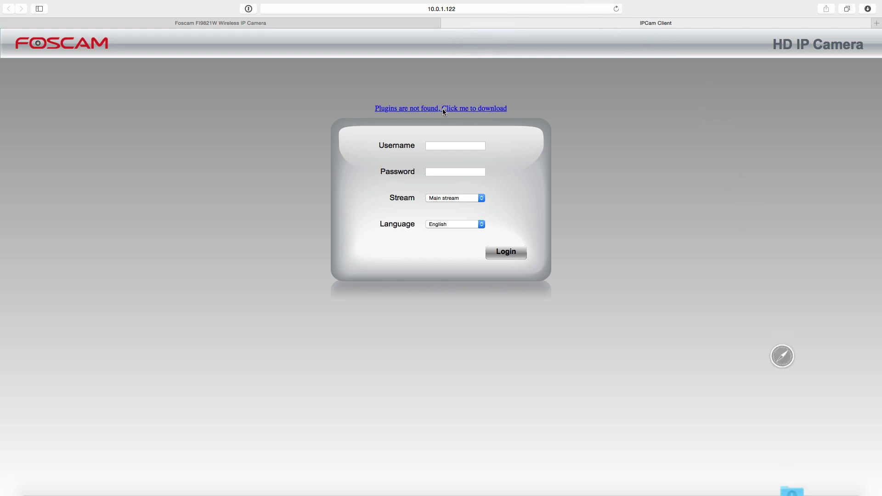
pyautogui.click(869, 9)
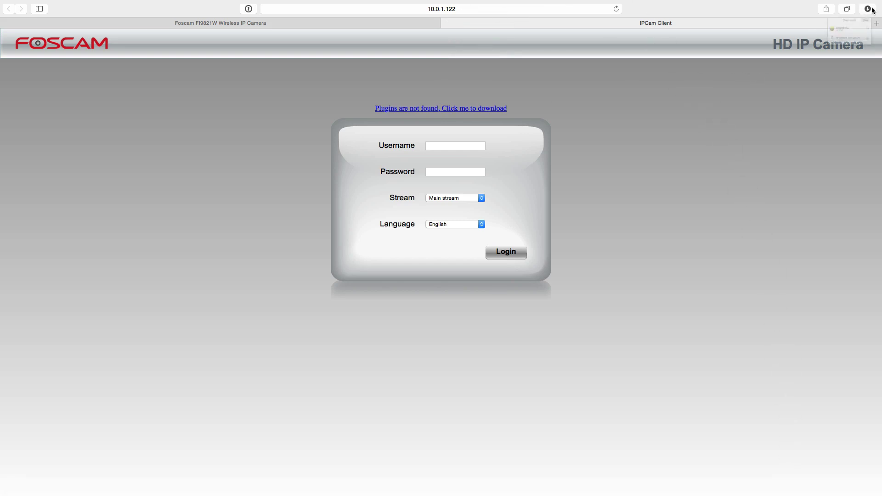
pyautogui.click(827, 46)
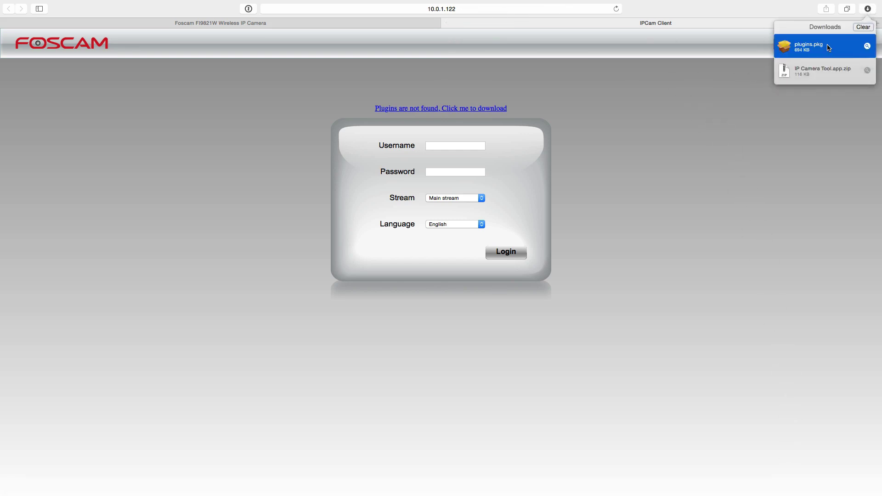
pyautogui.doubleClick(828, 46)
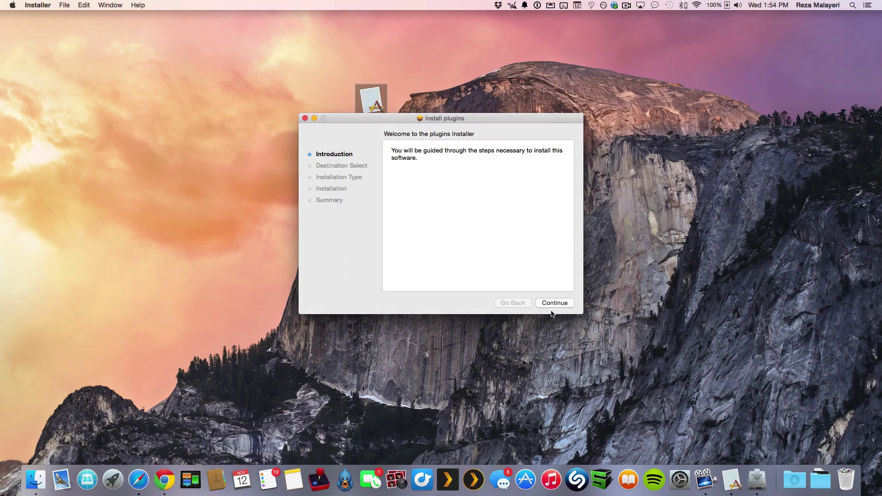
# Install plugins.pkg on Macintosh HD, authorizing with the administrator password
pyautogui.click(554, 304)
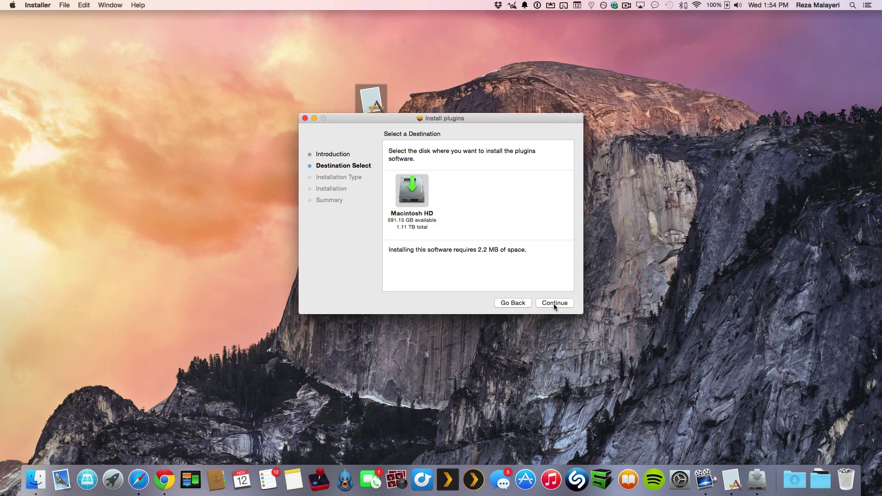
pyautogui.click(554, 305)
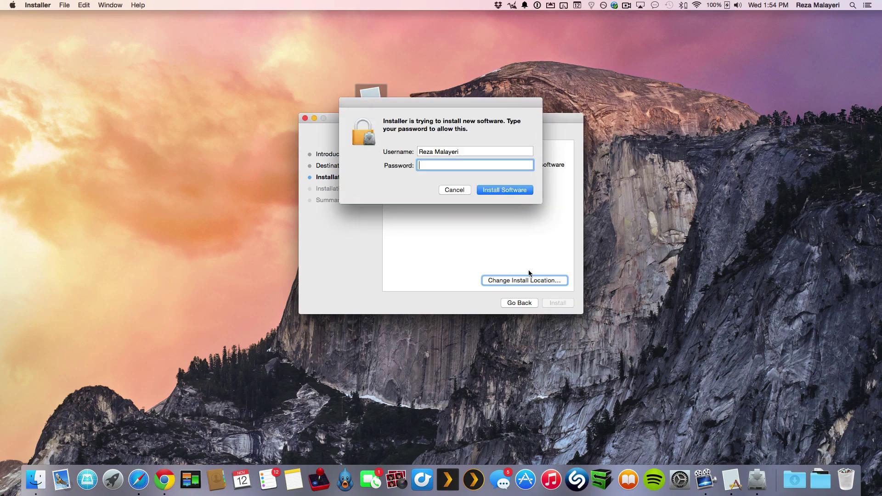
pyautogui.write('********')
pyautogui.press('Return')
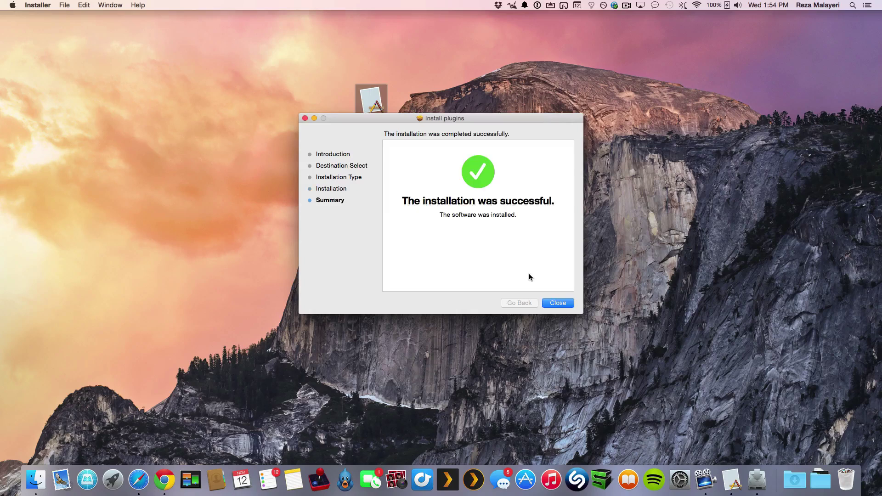
# Close the finished installer and log in to the FI9821W camera with the new credentials
pyautogui.click(566, 305)
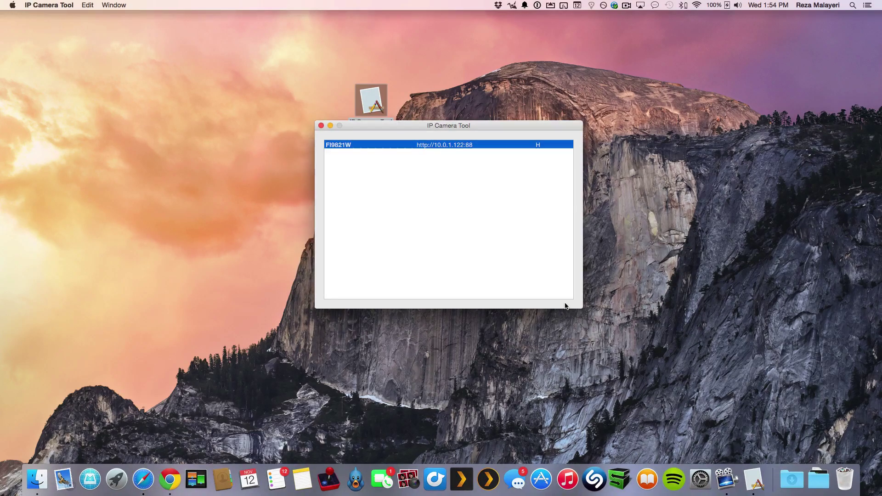
pyautogui.doubleClick(383, 145)
pyautogui.click(430, 172)
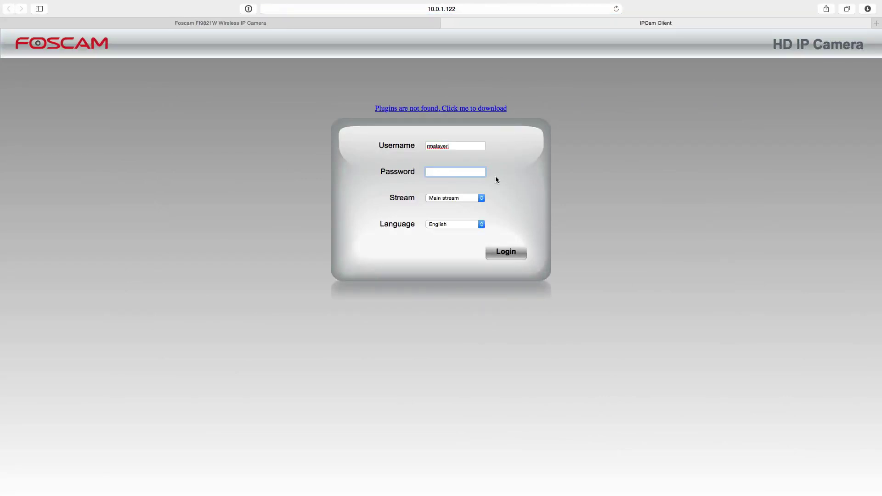
pyautogui.write('****')
pyautogui.press('Return')
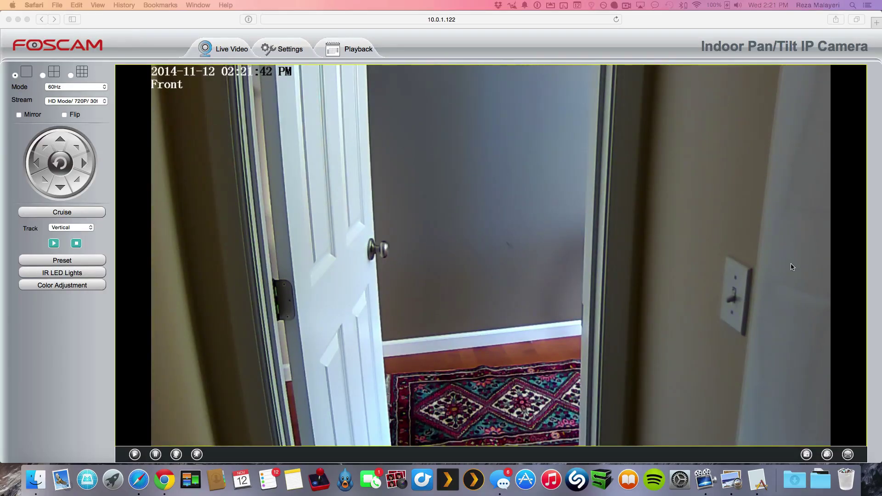
# Pan the live view left and right, tilt it up and down, then open Settings
pyautogui.click(36, 164)
pyautogui.click(37, 163)
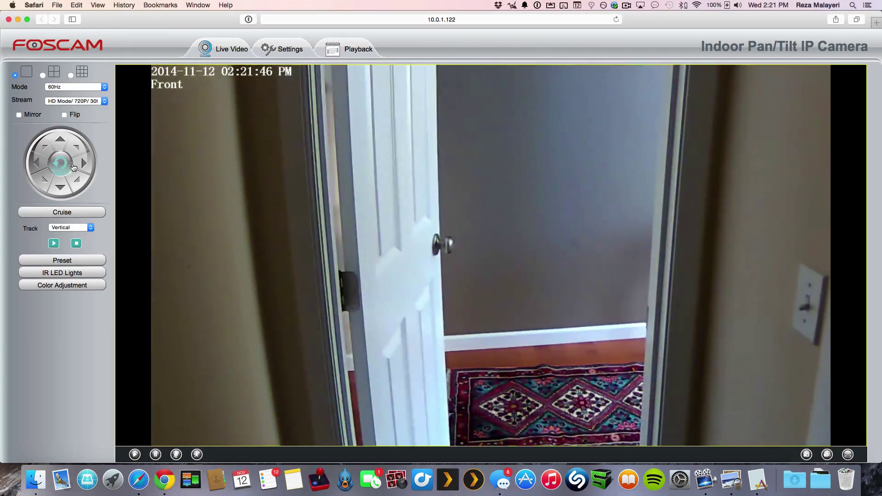
pyautogui.click(84, 165)
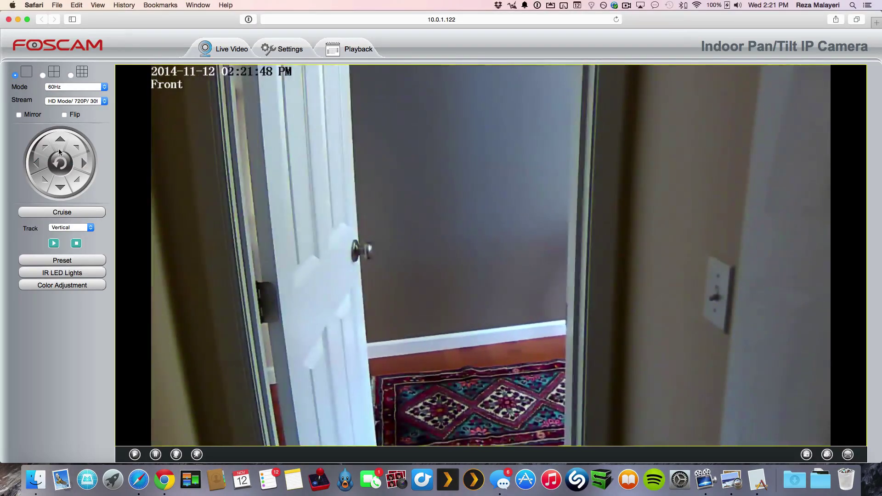
pyautogui.click(59, 140)
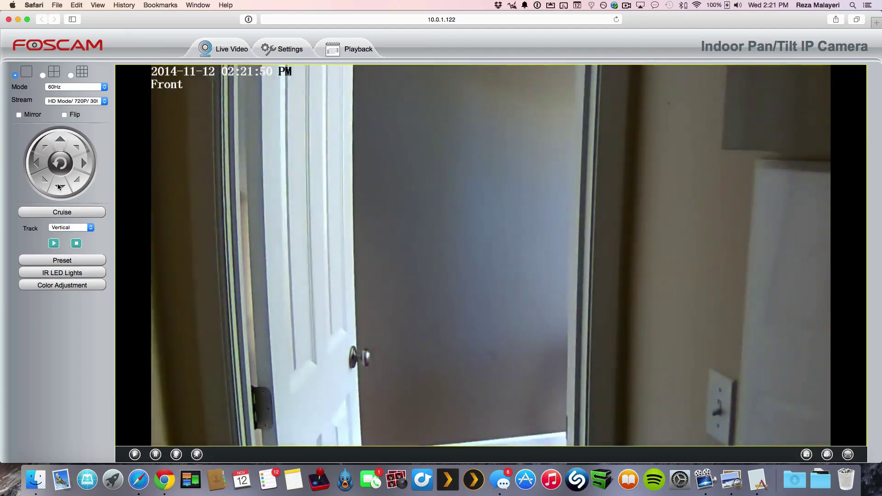
pyautogui.click(60, 188)
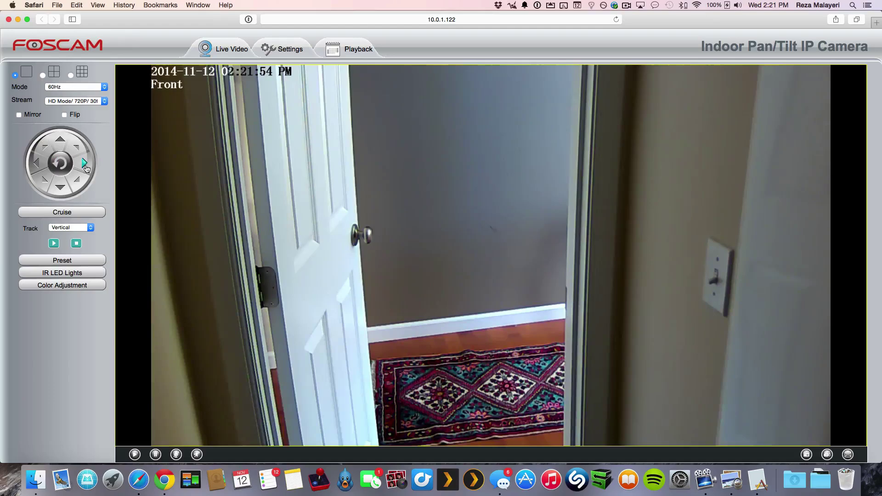
pyautogui.click(85, 163)
pyautogui.click(36, 165)
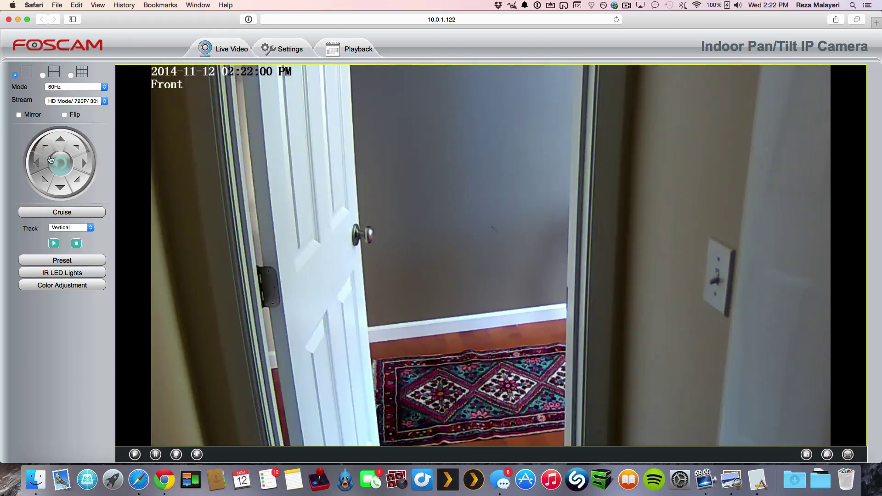
pyautogui.click(295, 50)
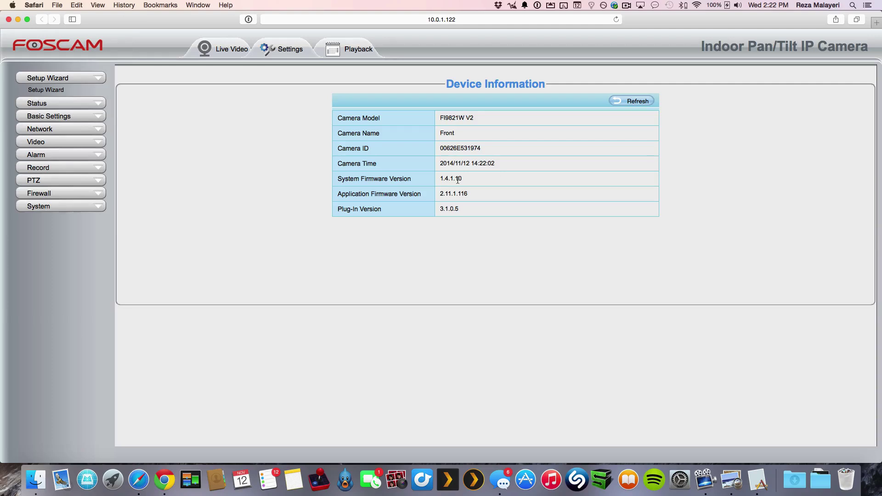
# Expand Status and review the camera's Device Status and Session Status pages
pyautogui.click(88, 104)
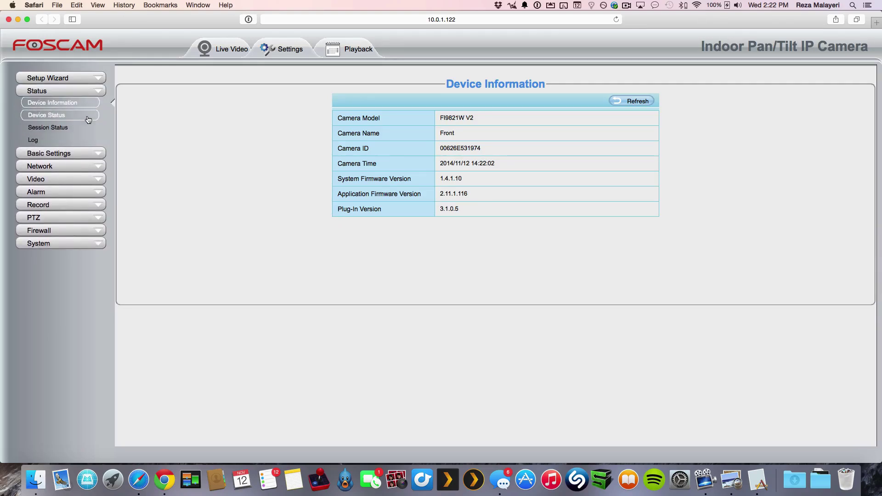
pyautogui.click(89, 118)
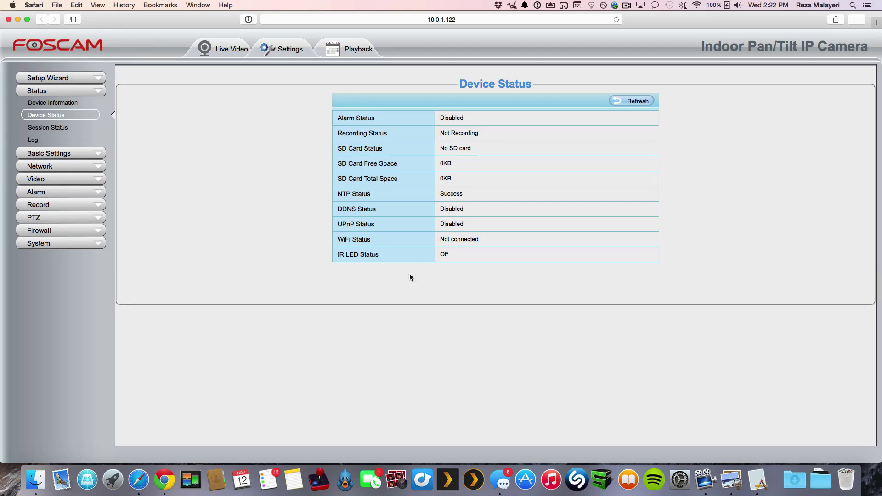
pyautogui.click(48, 130)
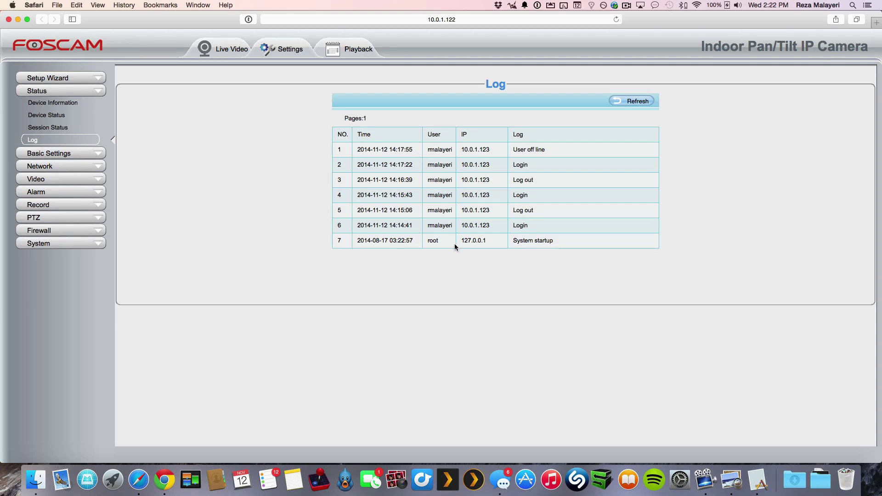
# Review the Camera Name, Camera Time, User Accounts and Multi-Camera pages, then return to Live Video
pyautogui.click(69, 153)
pyautogui.click(72, 116)
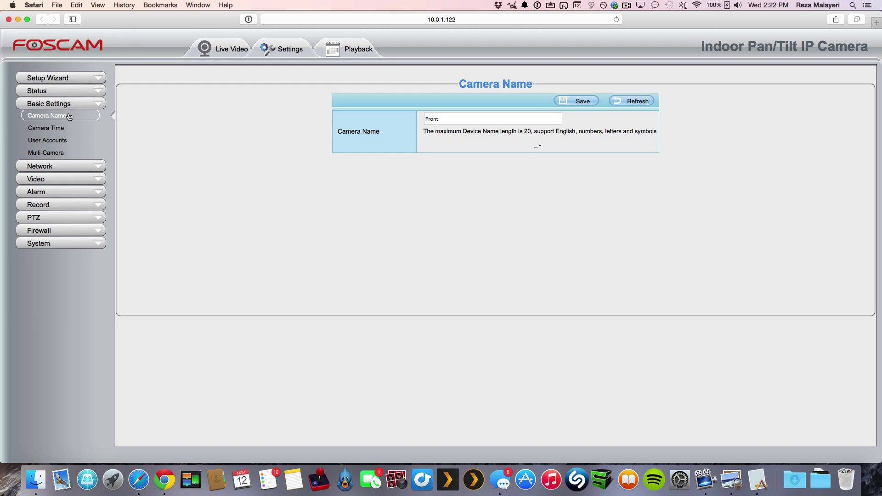
pyautogui.click(69, 131)
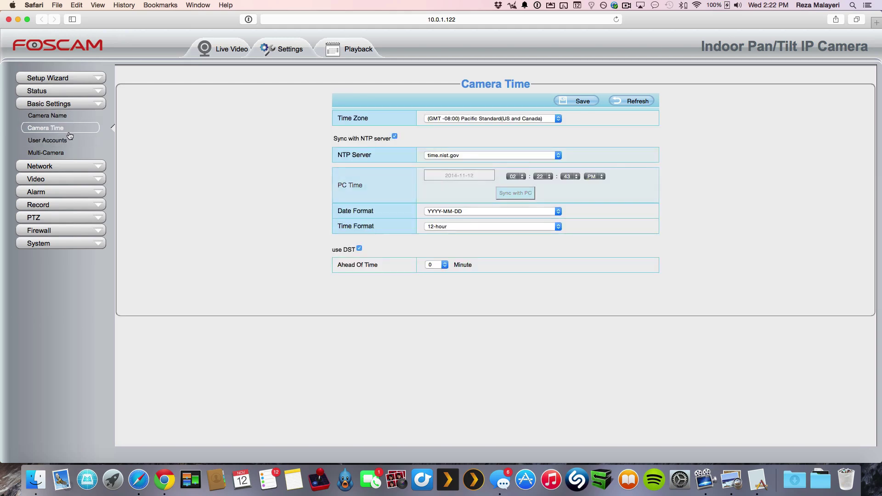
pyautogui.click(64, 141)
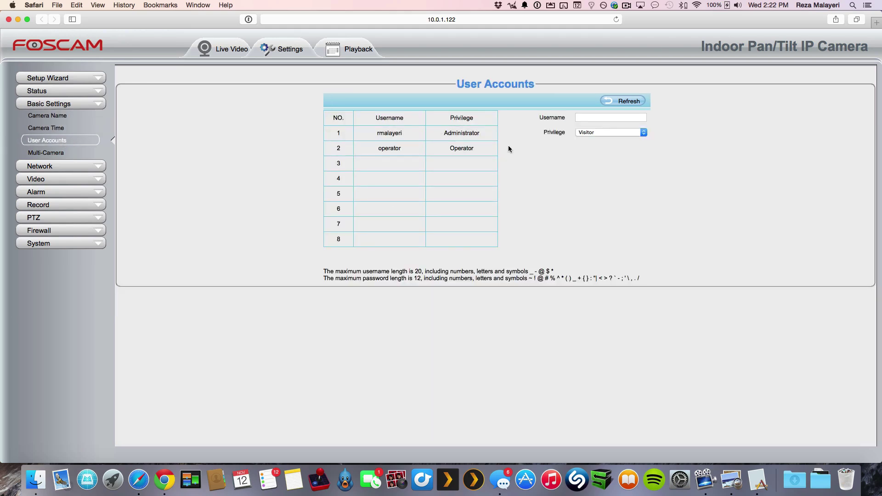
pyautogui.click(58, 156)
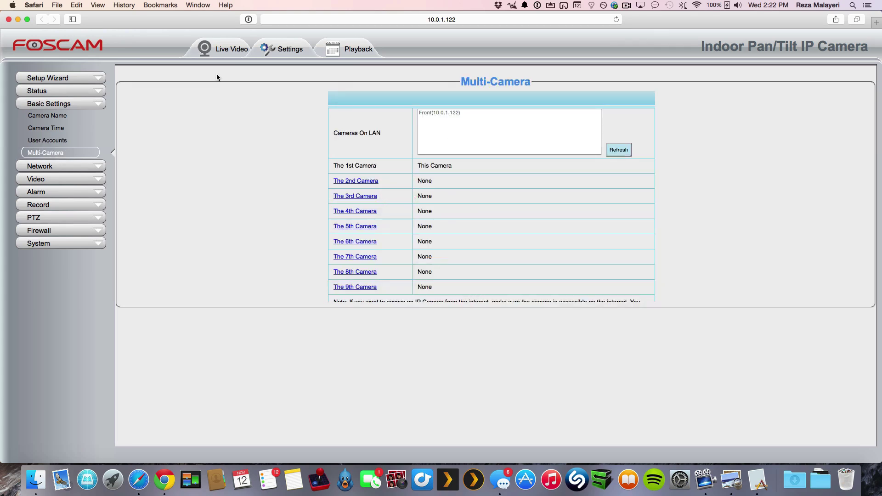
pyautogui.click(218, 50)
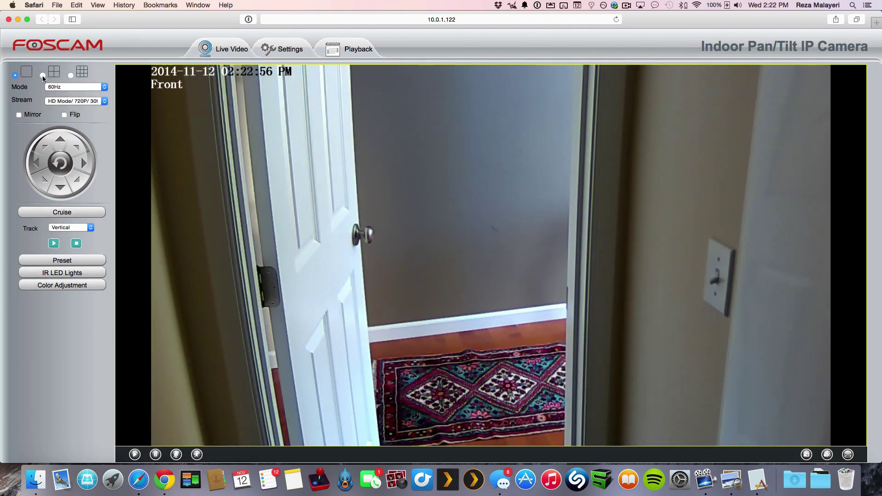
# Switch the live view to the 2x2 grid layout, then the 3x3 grid
pyautogui.click(43, 75)
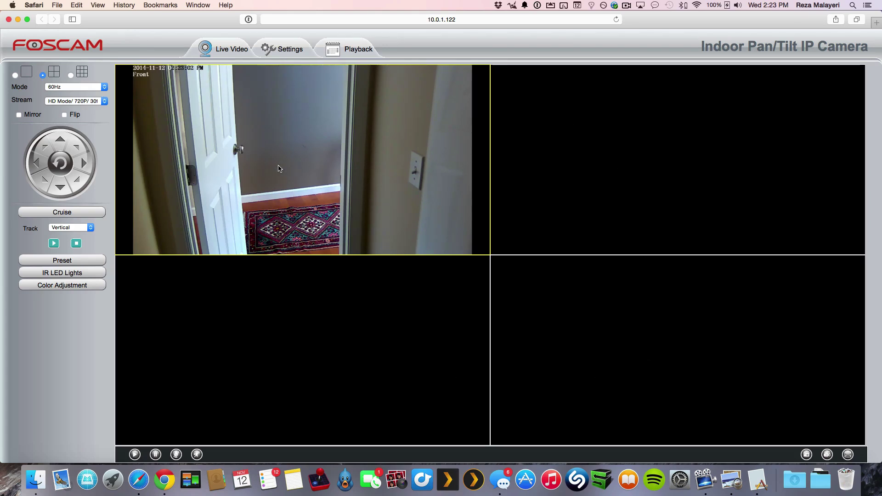
pyautogui.click(72, 76)
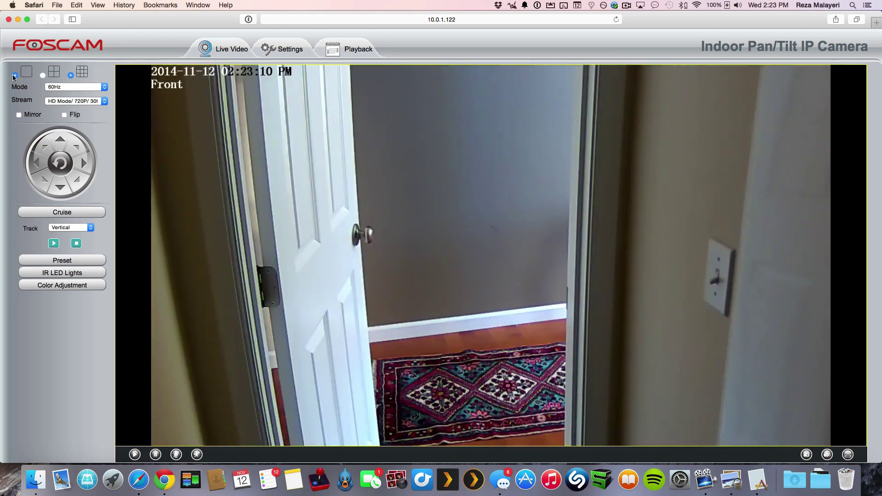
# In Settings, view the Network IP Configuration page, then the Wireless Settings page
pyautogui.click(281, 49)
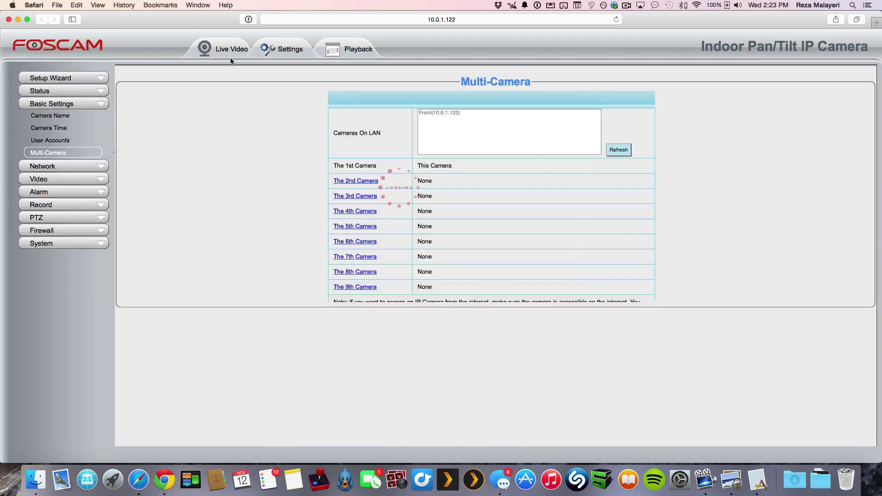
pyautogui.click(73, 166)
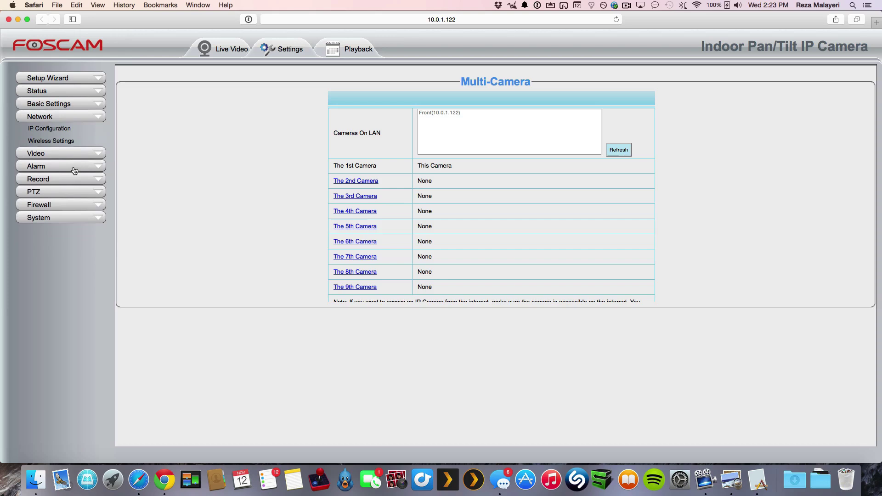
pyautogui.click(60, 133)
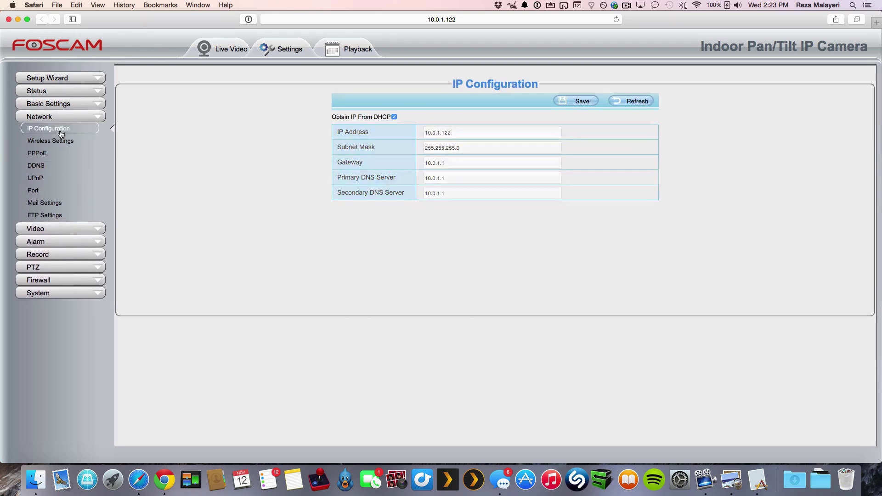
pyautogui.click(52, 139)
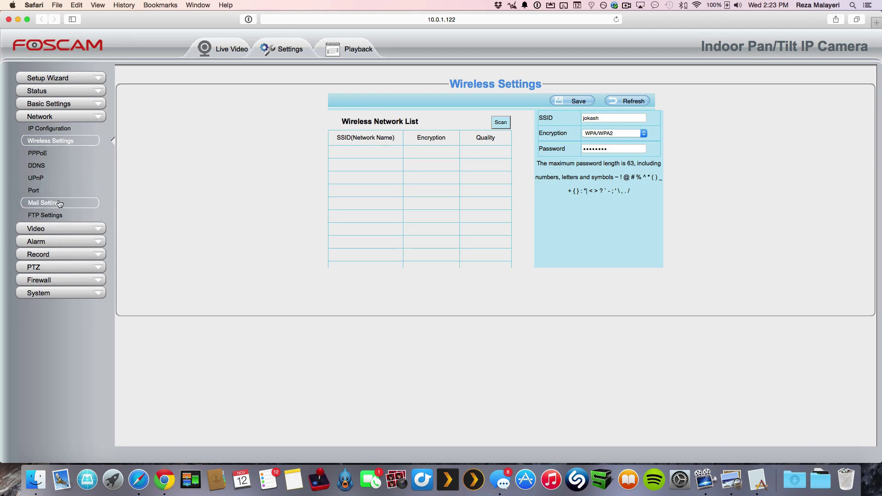
# Review the main and sub stream video settings, keeping variable bitrate on Yes
pyautogui.click(87, 228)
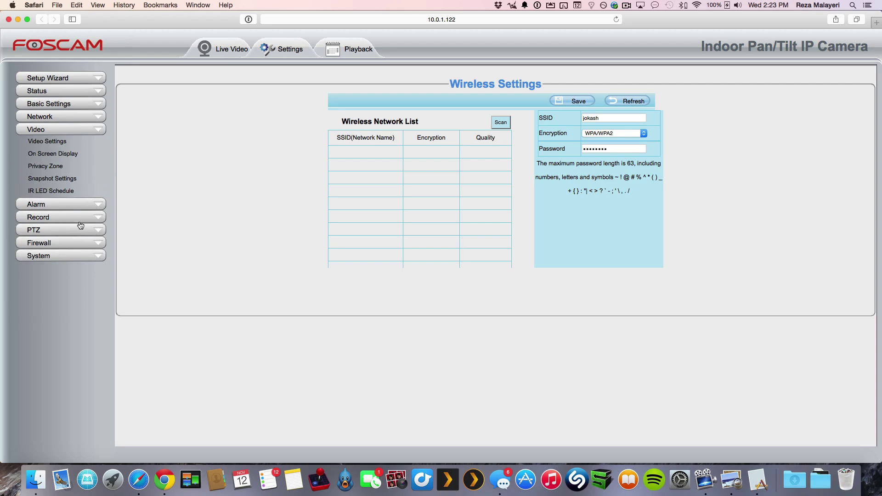
pyautogui.click(46, 141)
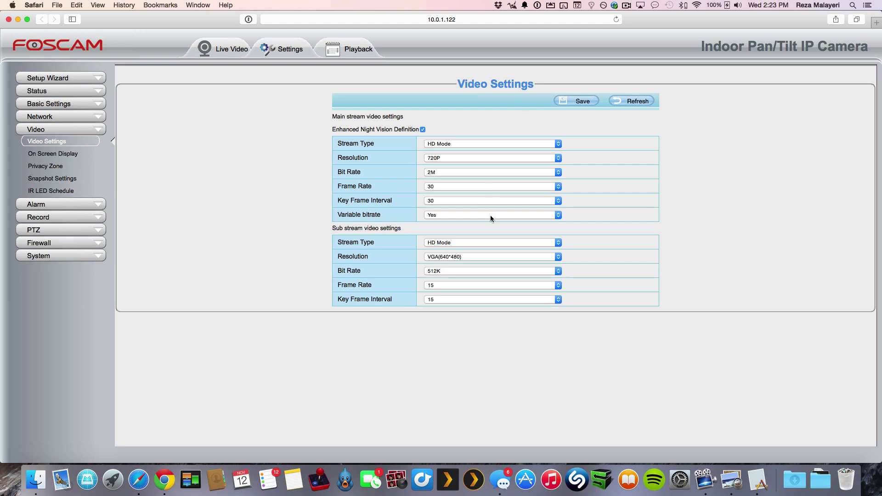
pyautogui.click(506, 216)
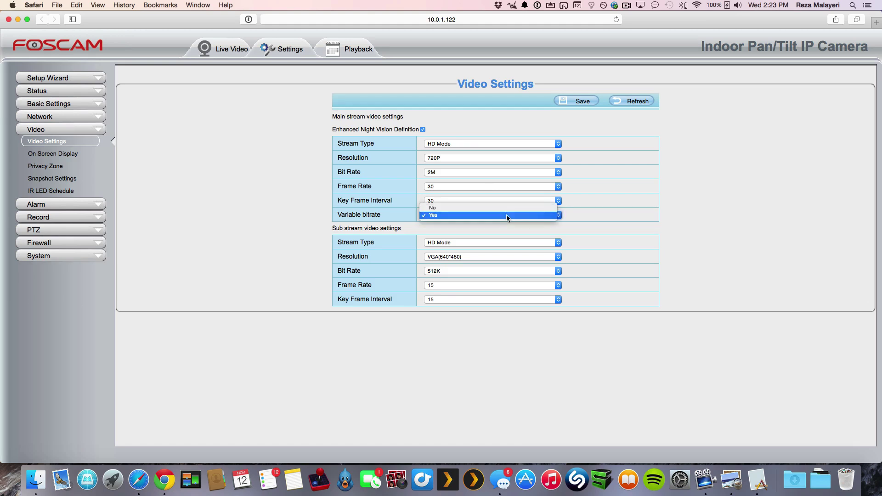
pyautogui.click(461, 216)
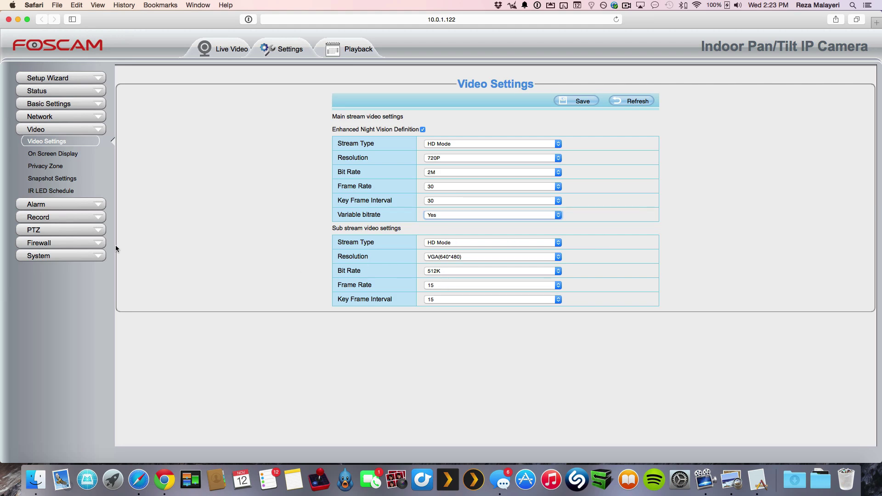
# Review the On Screen Display, Privacy Zone, Snapshot Settings and IR LED Schedule pages
pyautogui.click(54, 159)
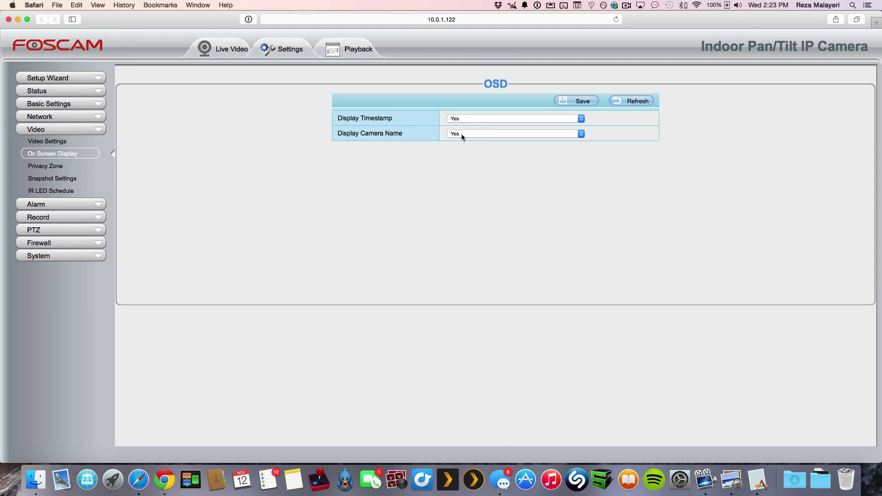
pyautogui.click(59, 166)
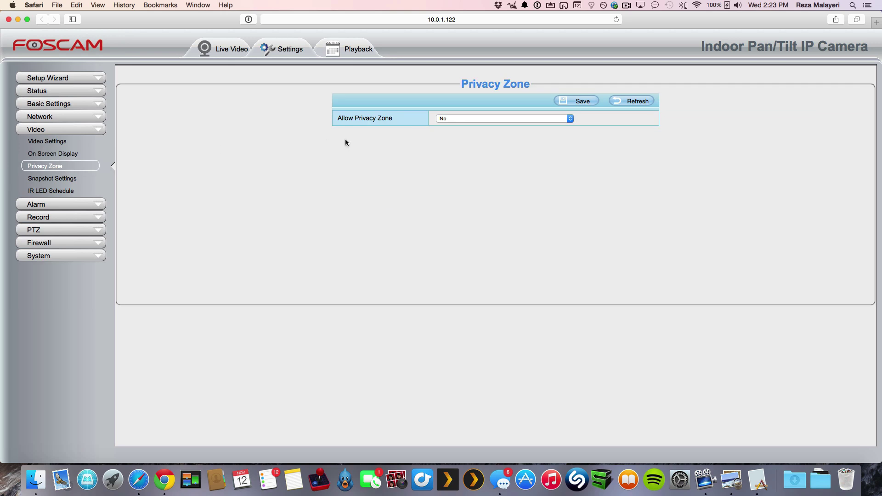
pyautogui.click(82, 179)
pyautogui.click(86, 193)
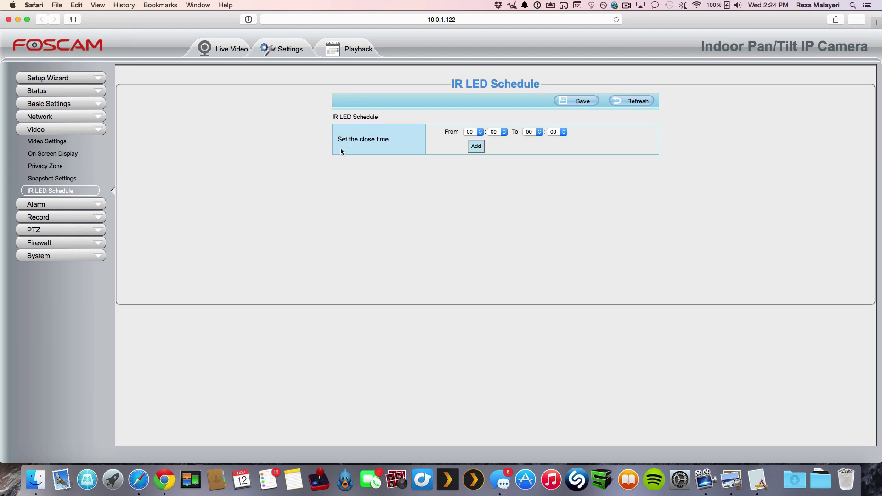
# Review the Alarm > Motion Detection settings
pyautogui.click(78, 206)
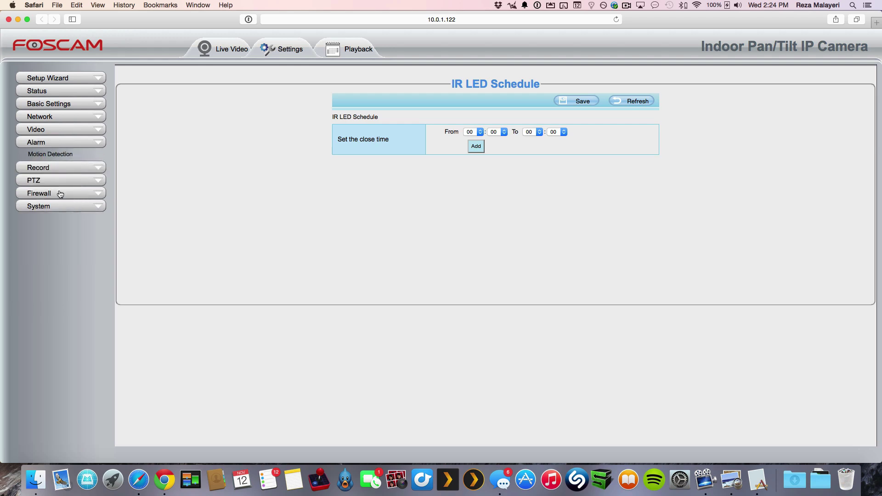
pyautogui.click(52, 154)
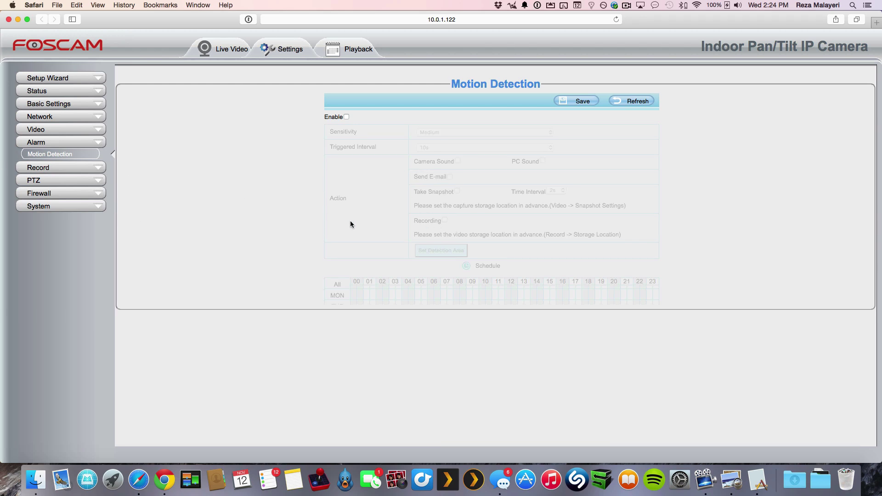
pyautogui.scroll(-4, 350, 223)
# Review Record storage location, alarm recording and SD Card Management, which reports no SD card
pyautogui.click(57, 170)
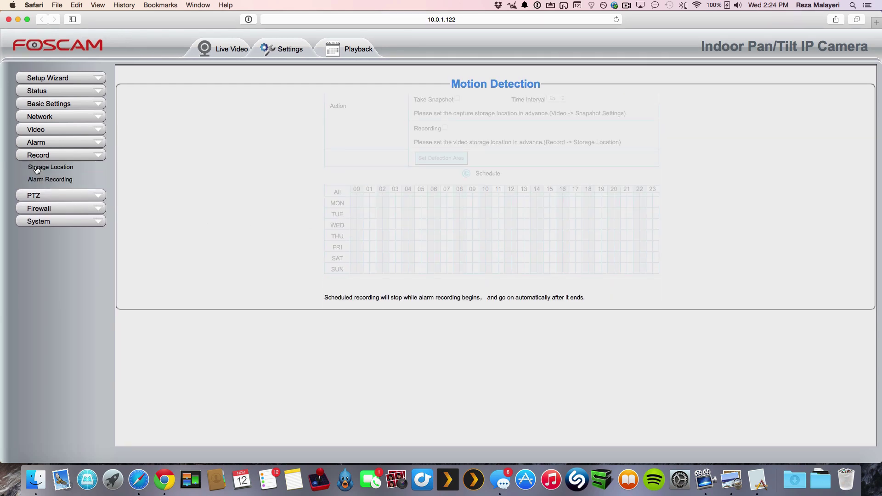
pyautogui.click(69, 170)
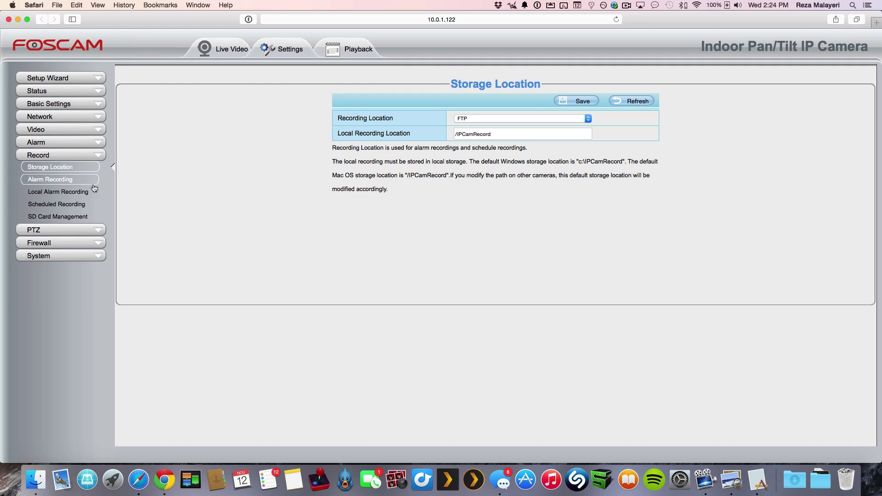
pyautogui.click(61, 182)
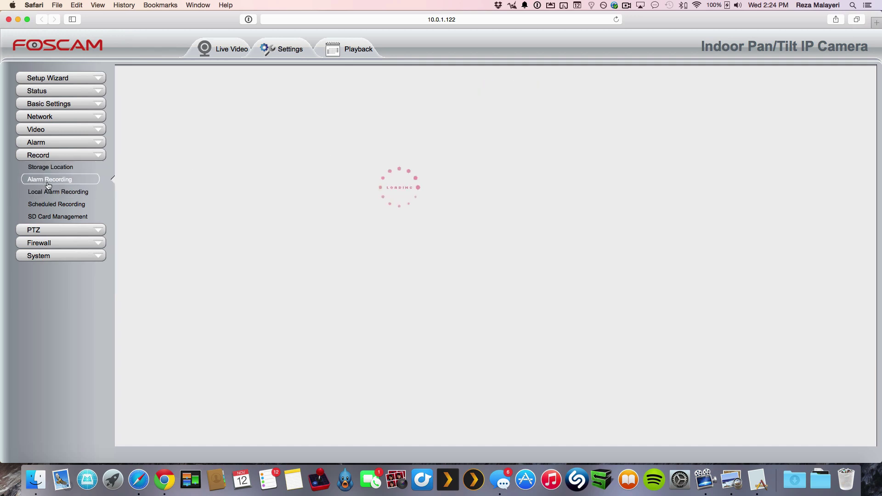
pyautogui.click(85, 221)
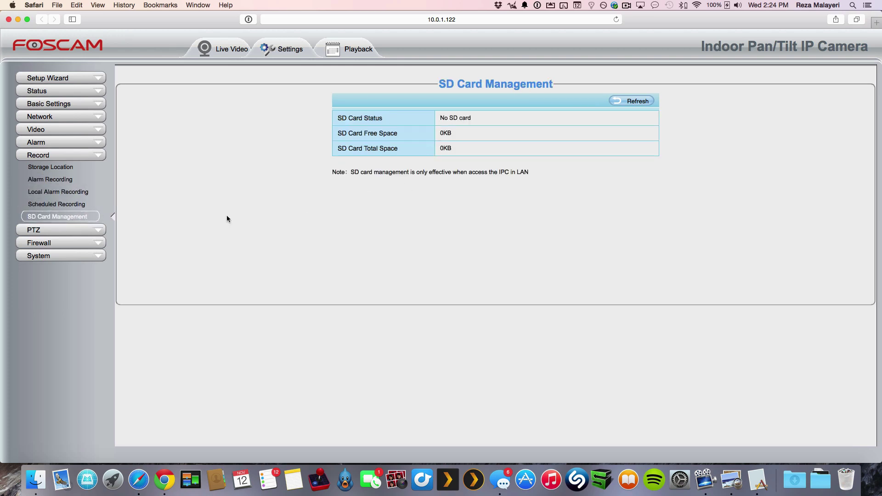
pyautogui.click(82, 235)
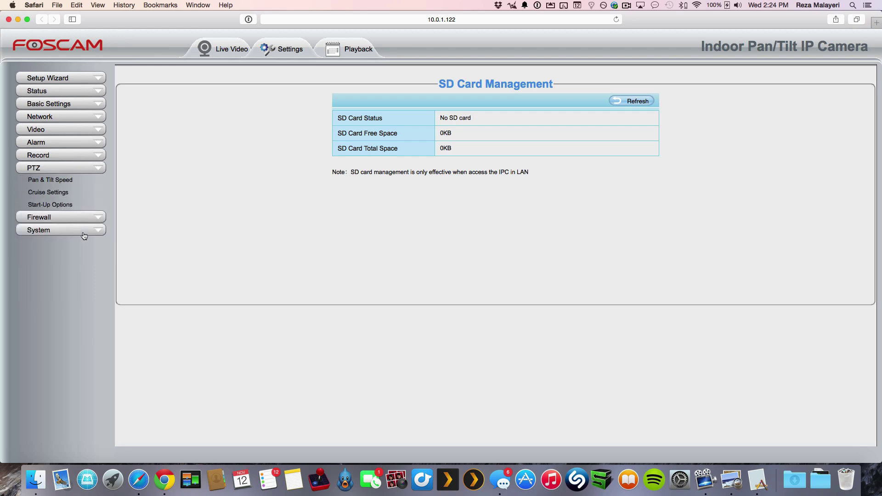
# Review pan/tilt speed, cruise, start-up options and the Firewall IP Filtering page
pyautogui.click(53, 182)
pyautogui.click(83, 193)
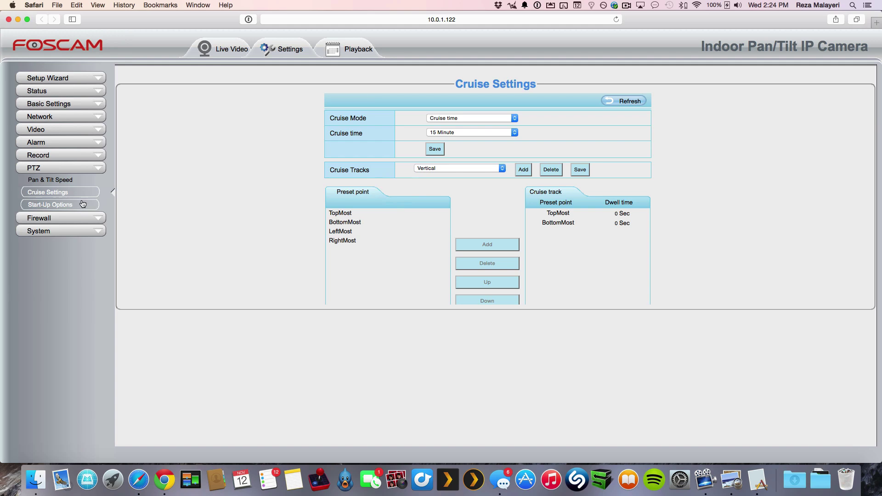
pyautogui.click(83, 205)
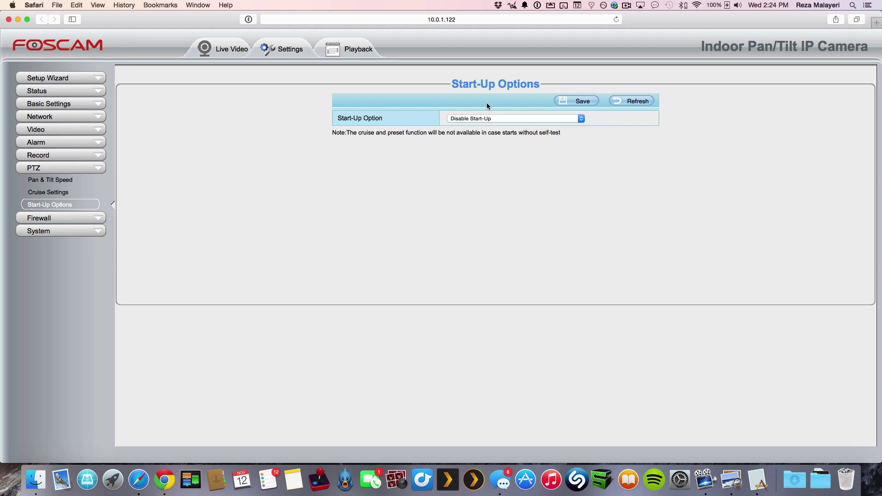
pyautogui.click(52, 218)
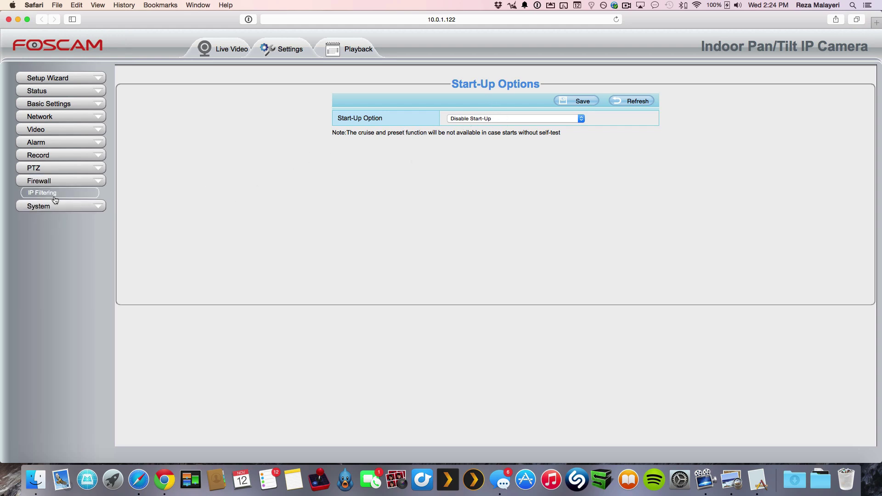
pyautogui.click(92, 193)
# Check System Upgrade, Patch Installation, Factory Reset and Reboot pages, then return to Live Video
pyautogui.click(67, 206)
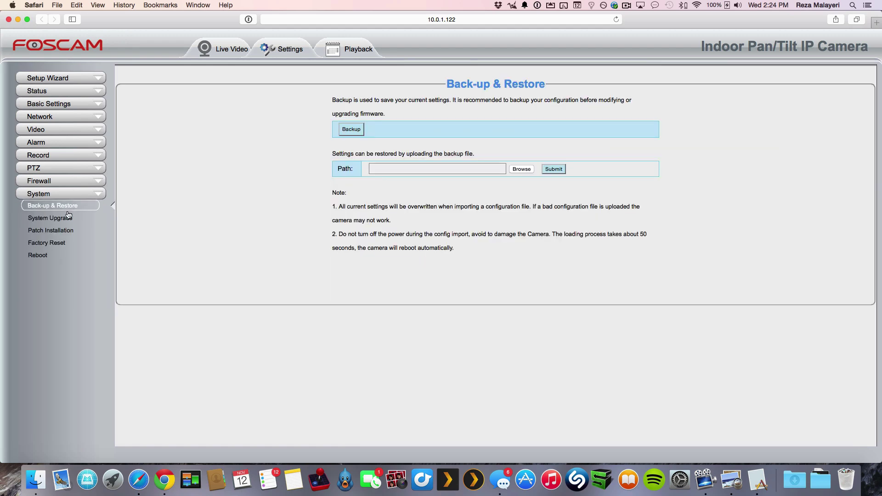
pyautogui.click(59, 219)
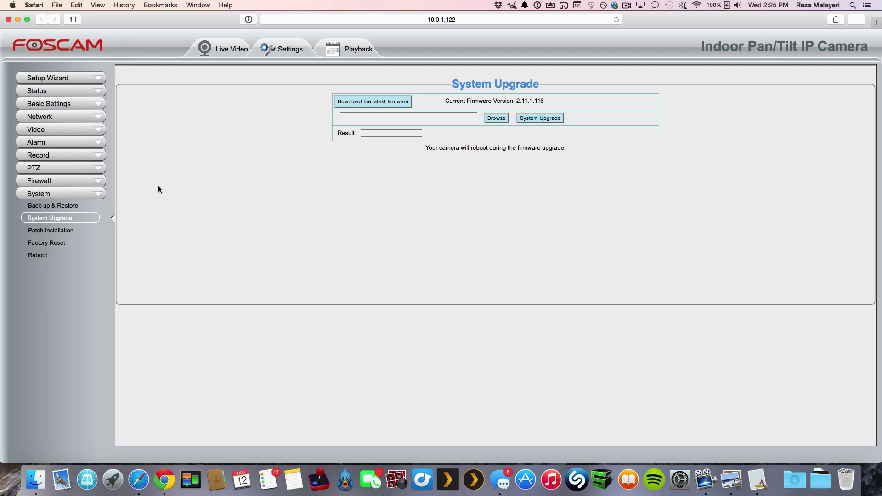
pyautogui.click(71, 232)
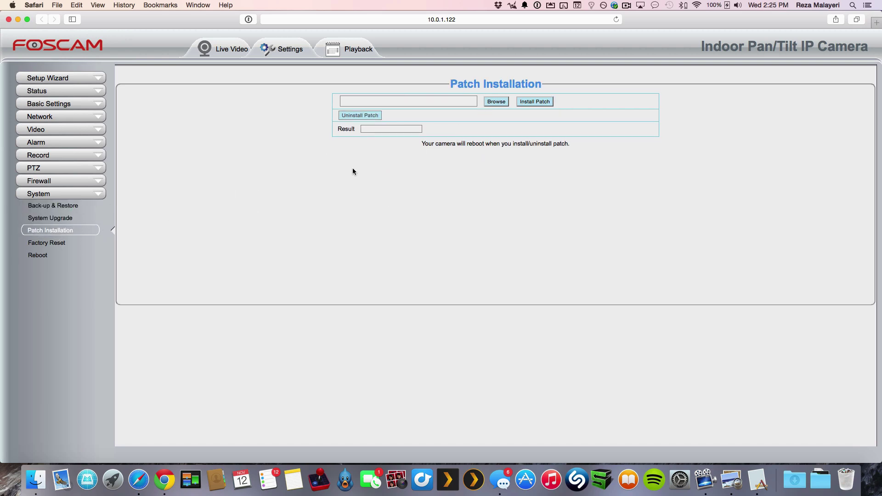
pyautogui.click(64, 244)
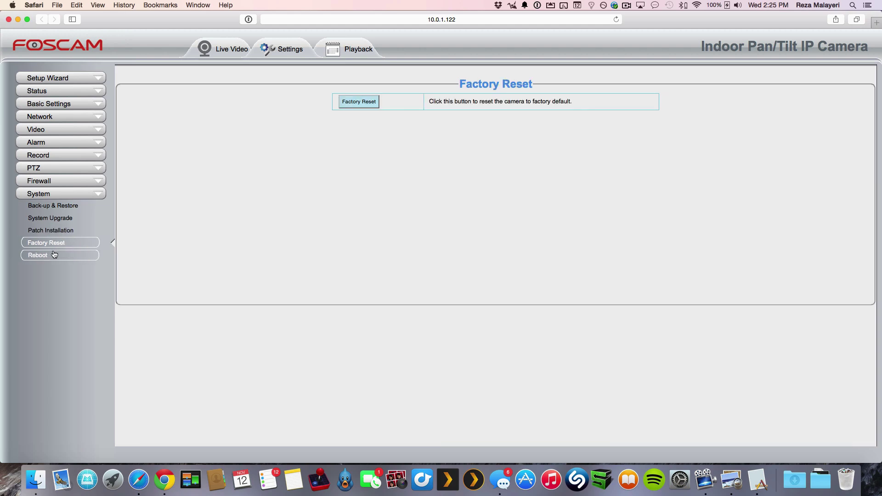
pyautogui.click(54, 254)
pyautogui.click(225, 49)
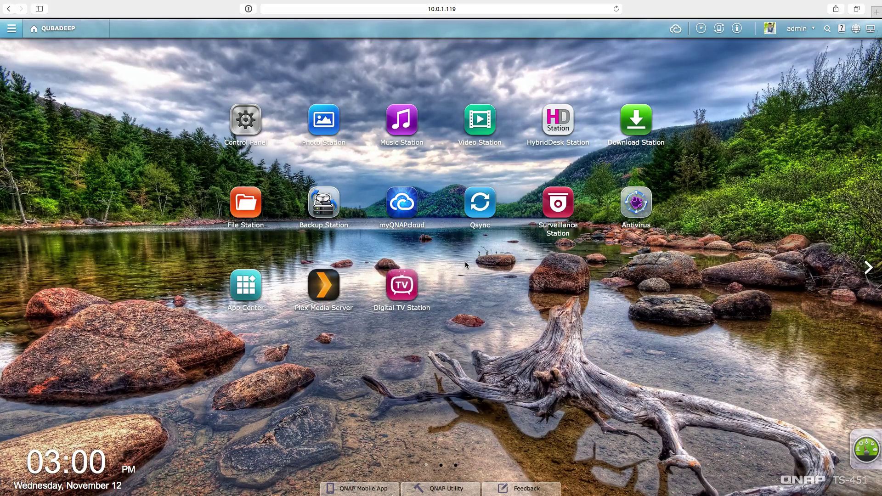
# Launch Surveillance Station from the QTS desktop to see Camera 1 at 10.0.1.122 recording
pyautogui.click(557, 210)
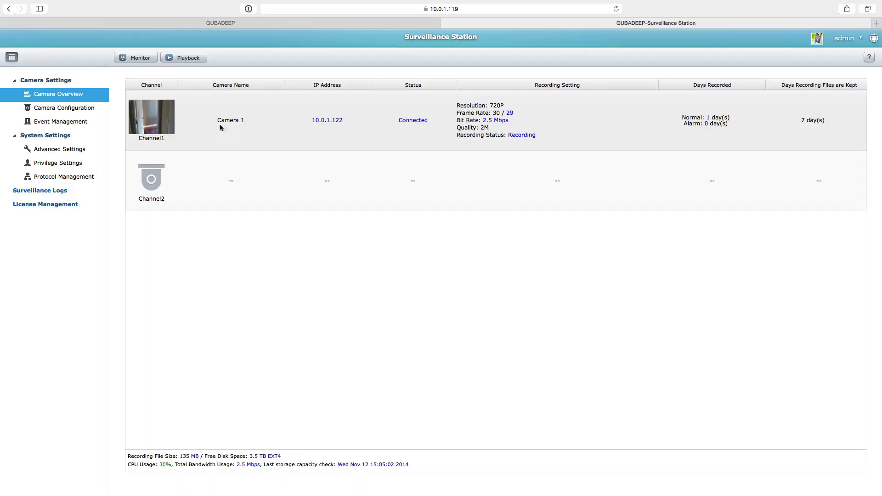
# Show Camera Configuration, listing Camera 1 as a Foscam at 10.0.1.122, 720P, 30 fps
pyautogui.click(58, 110)
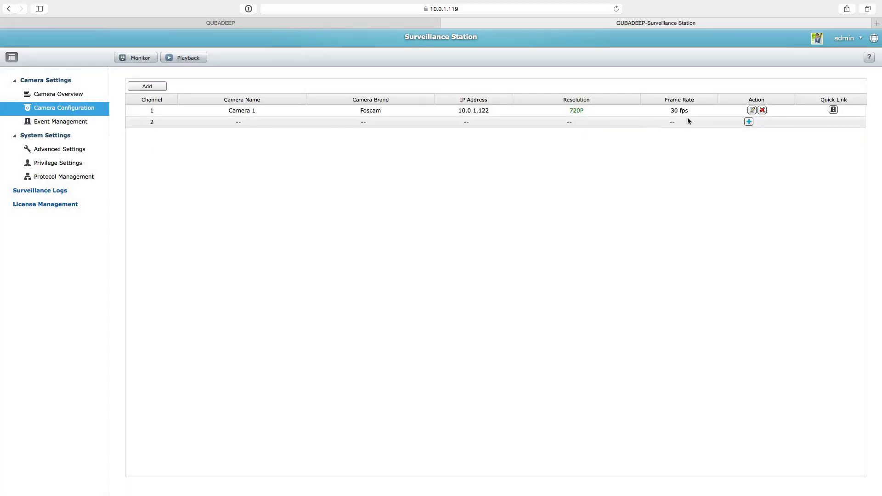
pyautogui.click(752, 110)
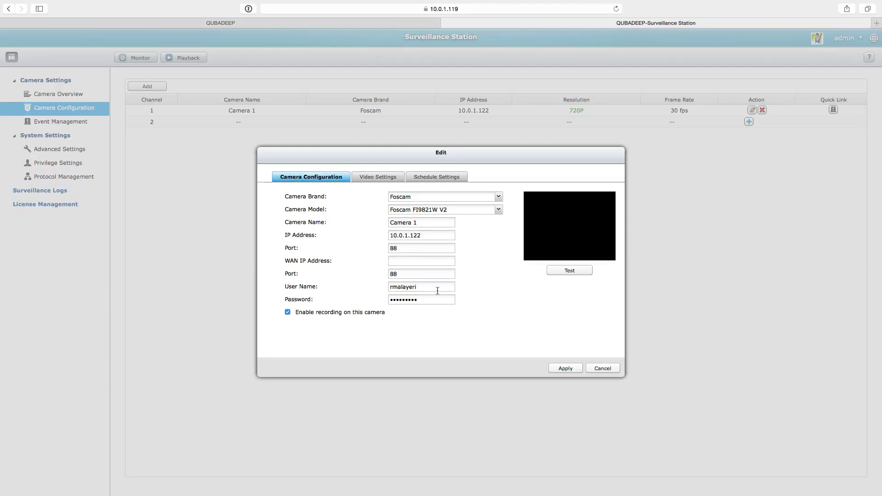
pyautogui.click(574, 271)
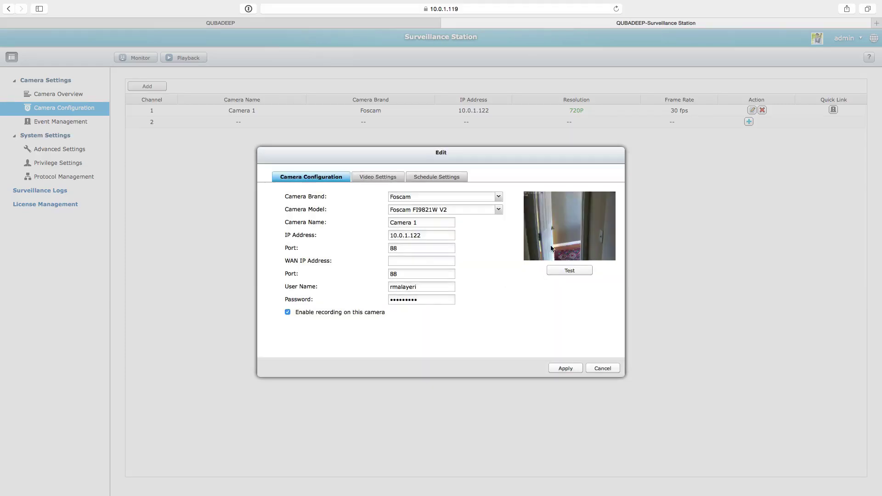
pyautogui.click(370, 179)
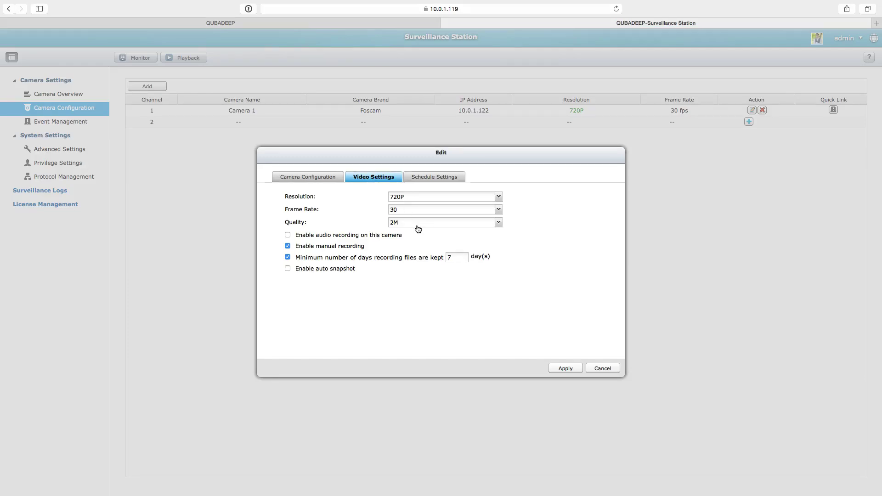
pyautogui.click(432, 180)
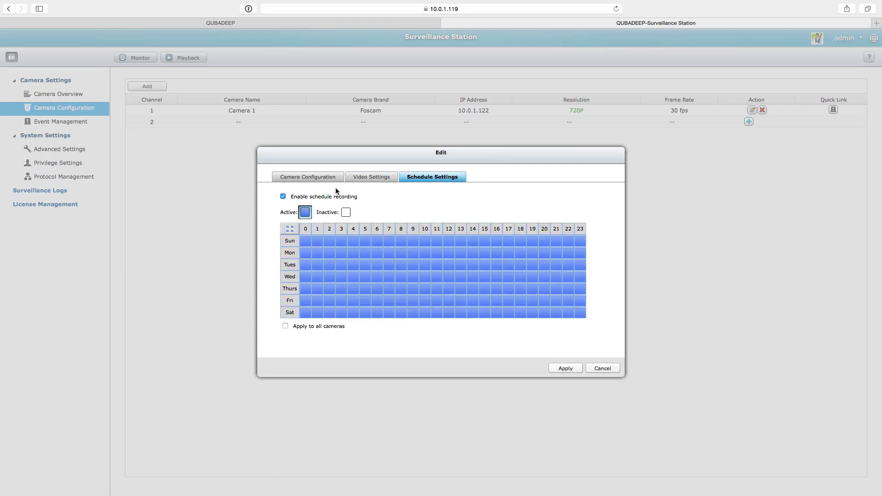
pyautogui.moveTo(386, 265)
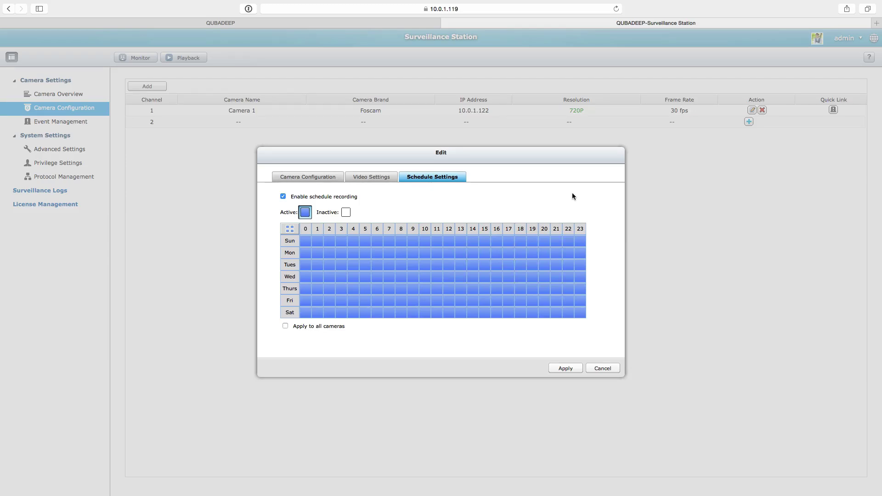
pyautogui.click(368, 183)
pyautogui.click(312, 180)
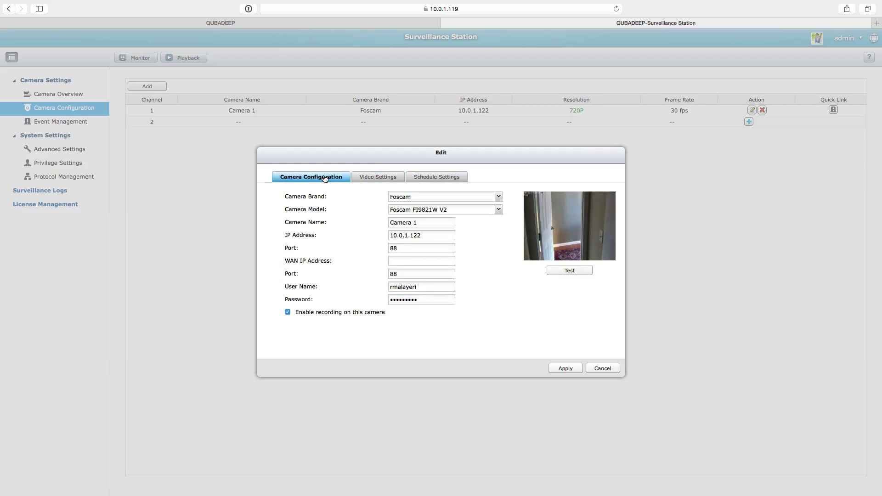
pyautogui.click(597, 369)
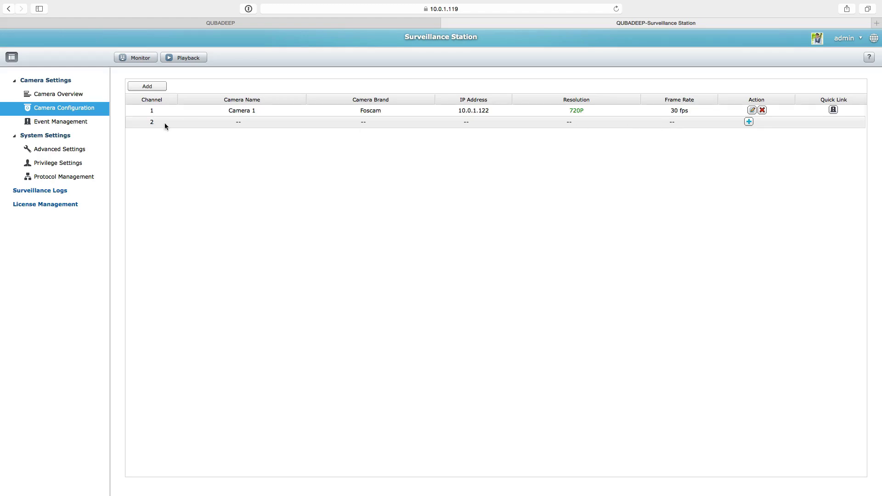
# Open Event Management and toggle Enable alarm recording on and back off for Camera 1
pyautogui.click(71, 122)
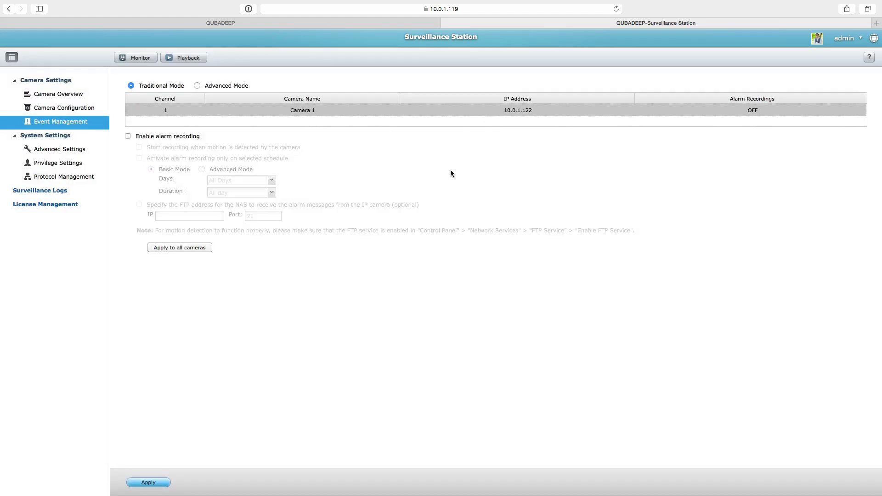
pyautogui.click(127, 137)
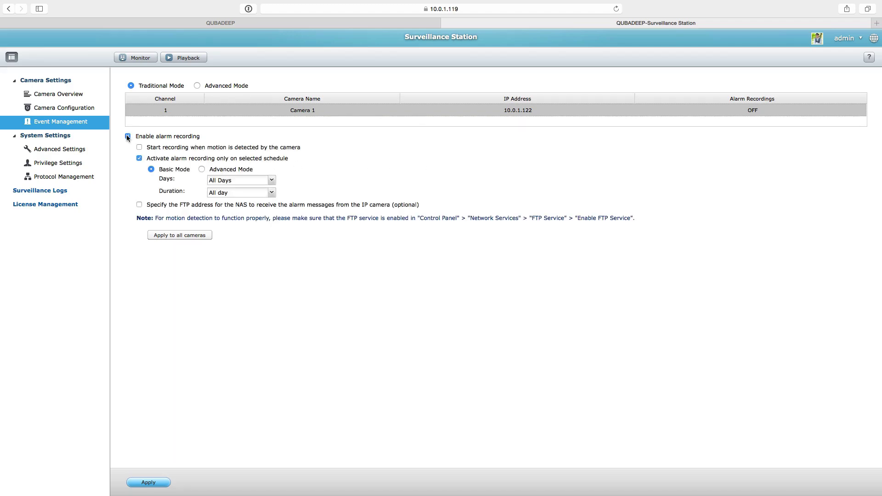
pyautogui.click(127, 137)
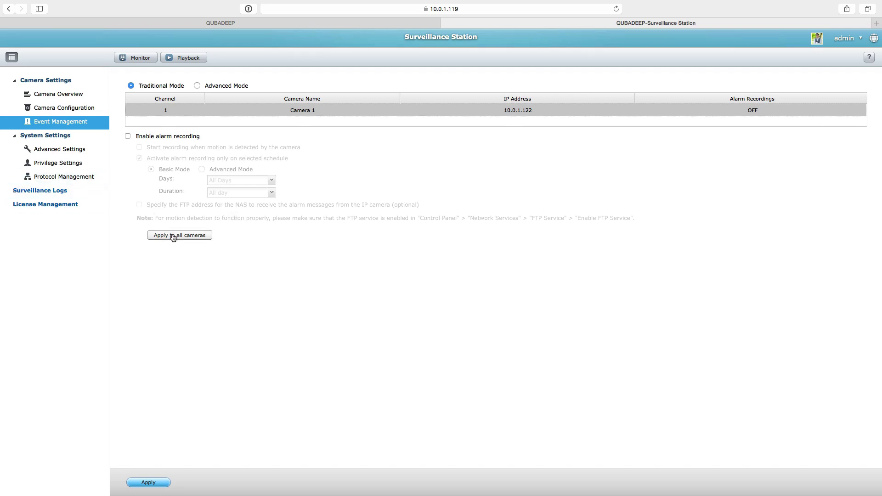
# Review Advanced Settings retention, then view admin's Camera 1 permissions in Privilege Settings
pyautogui.click(80, 150)
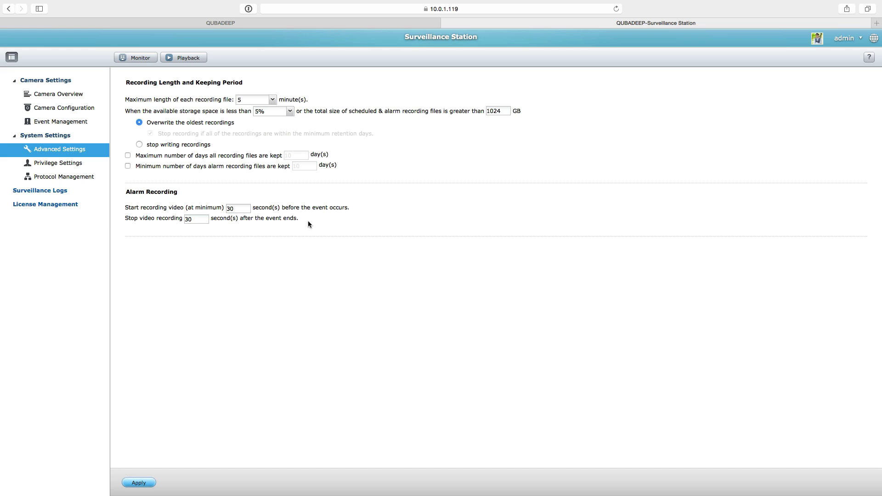
pyautogui.click(64, 163)
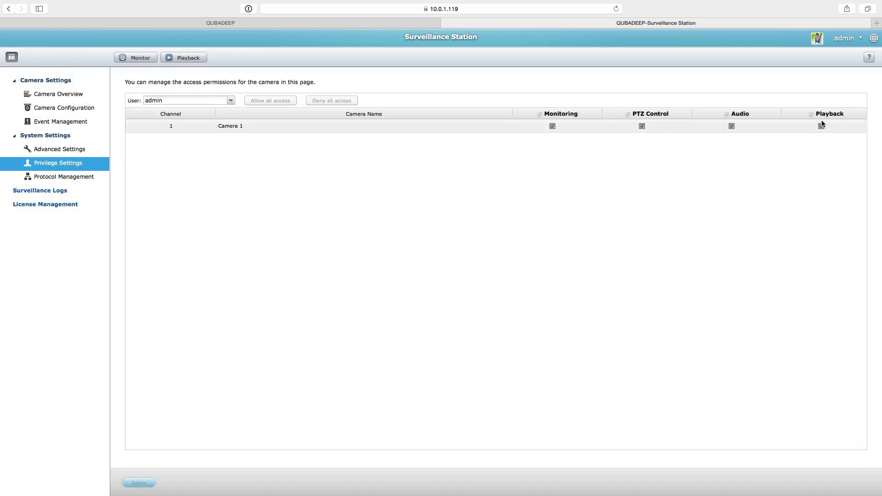
pyautogui.click(231, 101)
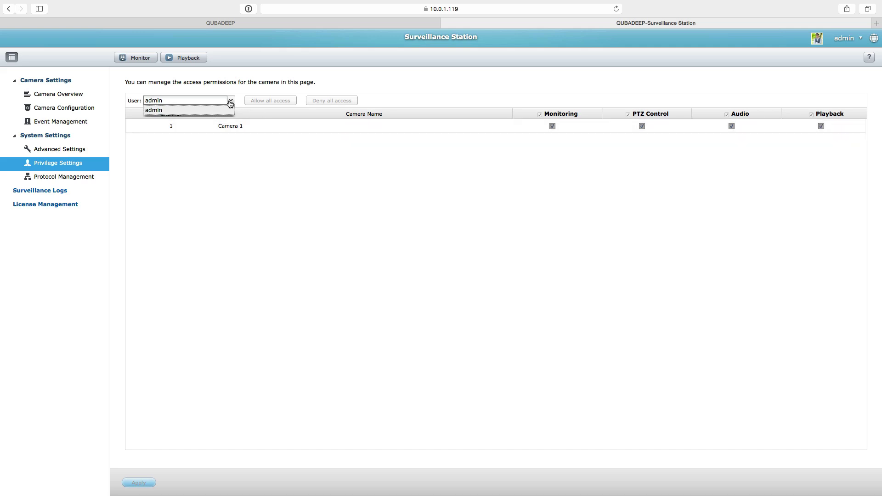
pyautogui.click(231, 102)
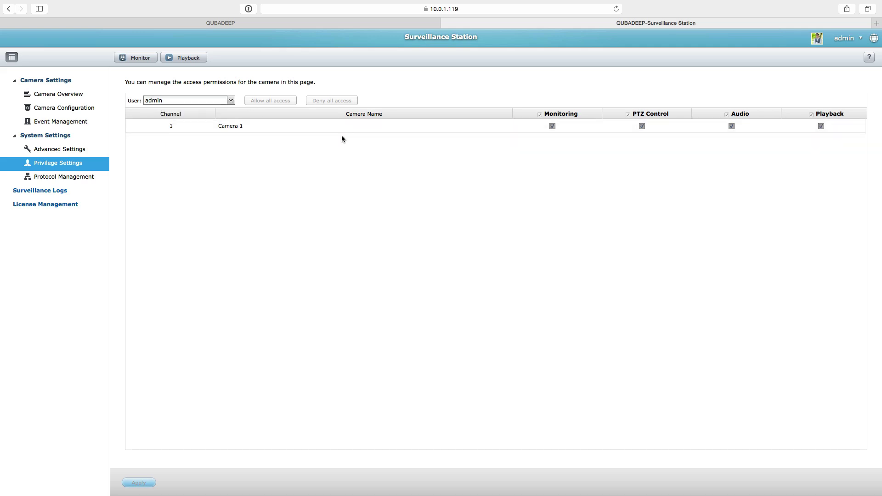
# Check Protocol Management ports, Surveillance Logs and License Management, then return to Camera Overview
pyautogui.click(73, 181)
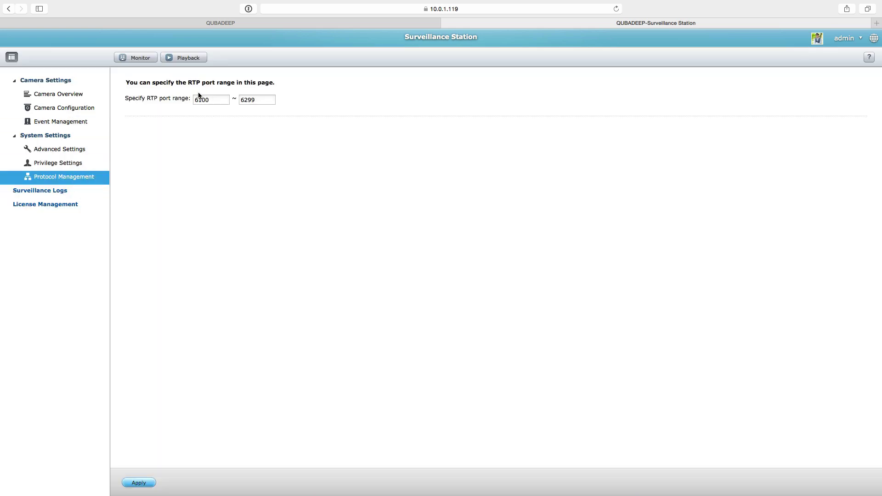
pyautogui.click(64, 194)
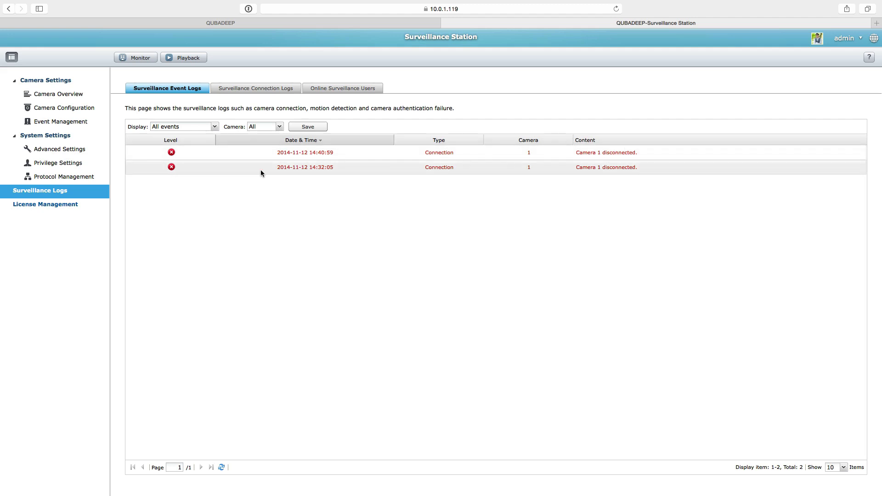
pyautogui.click(59, 208)
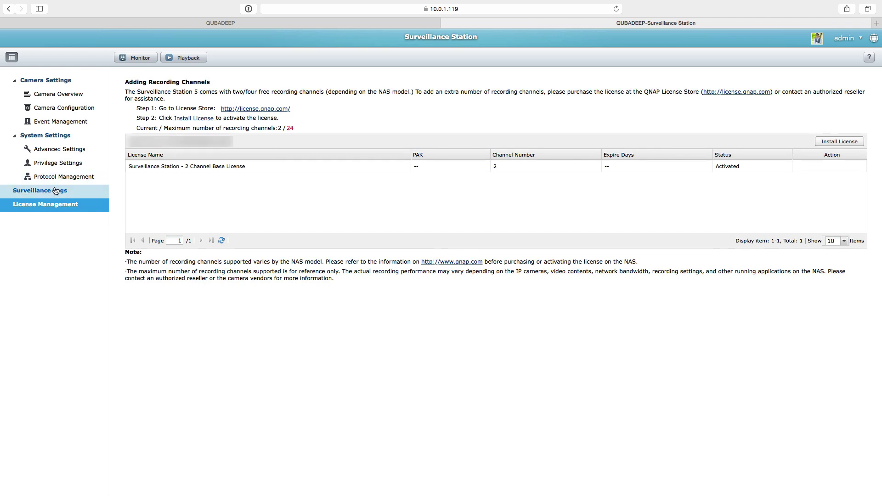
pyautogui.click(54, 192)
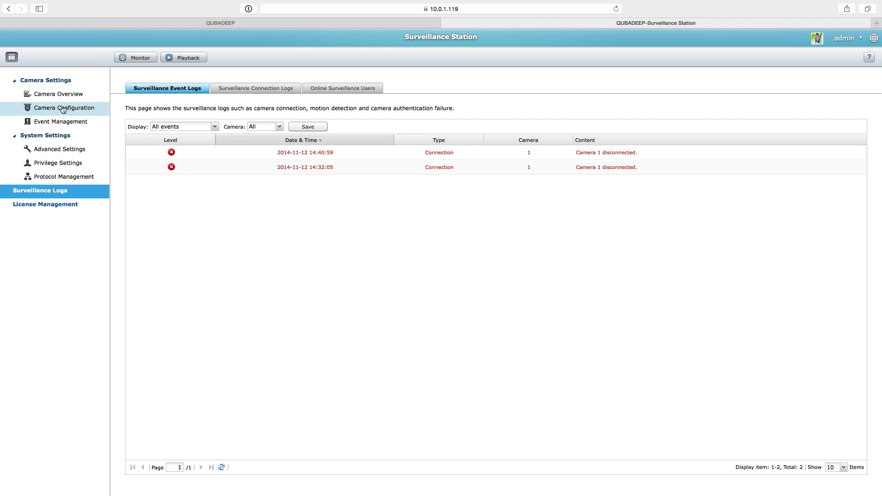
pyautogui.click(49, 98)
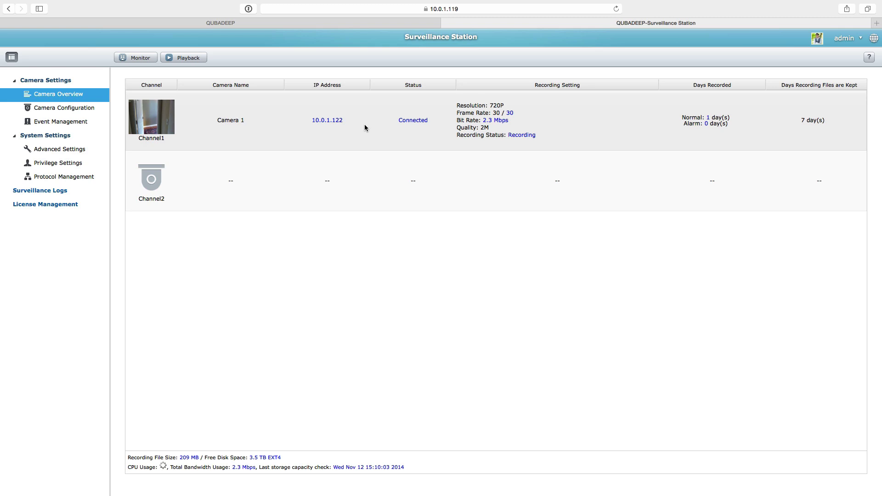
# Switch to the QUBADEEP browser tab showing the QNAP TS-451 desktop
pyautogui.click(375, 24)
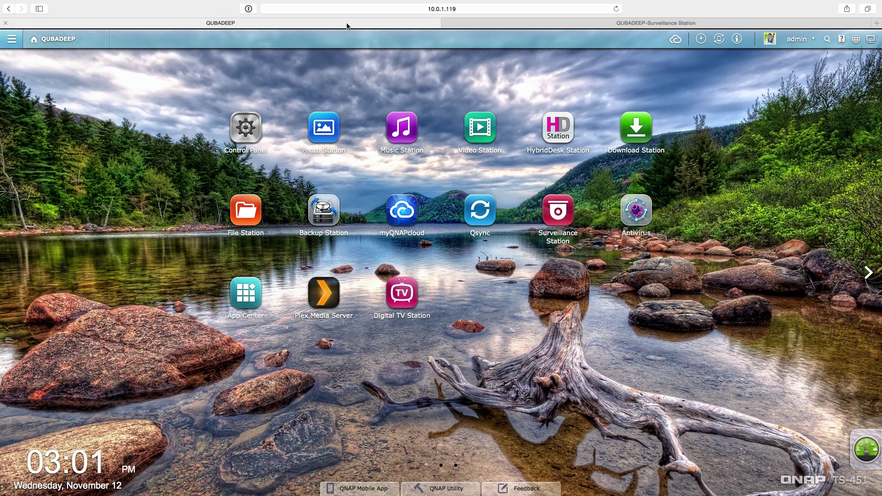